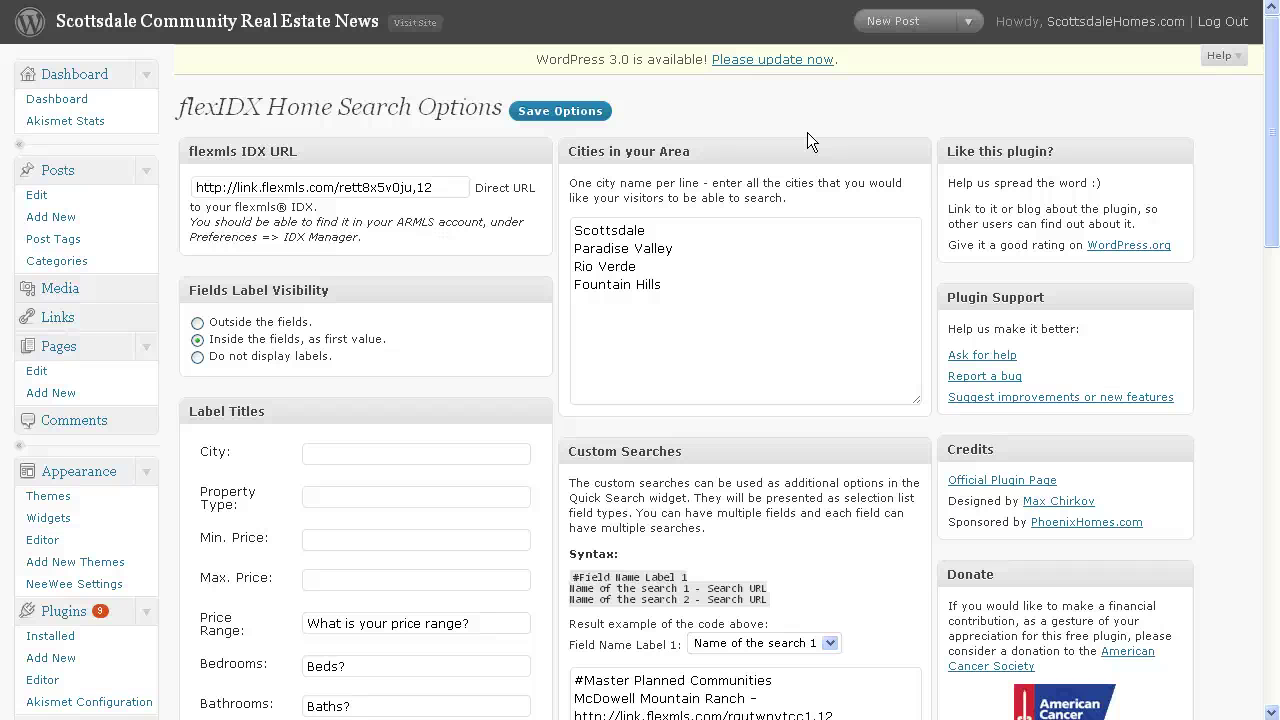
- Select the flexmls IDX URL and place the caret at its end
{"action": "left_click_drag", "start_coordinate": [469, 198], "coordinate": [192, 188]}
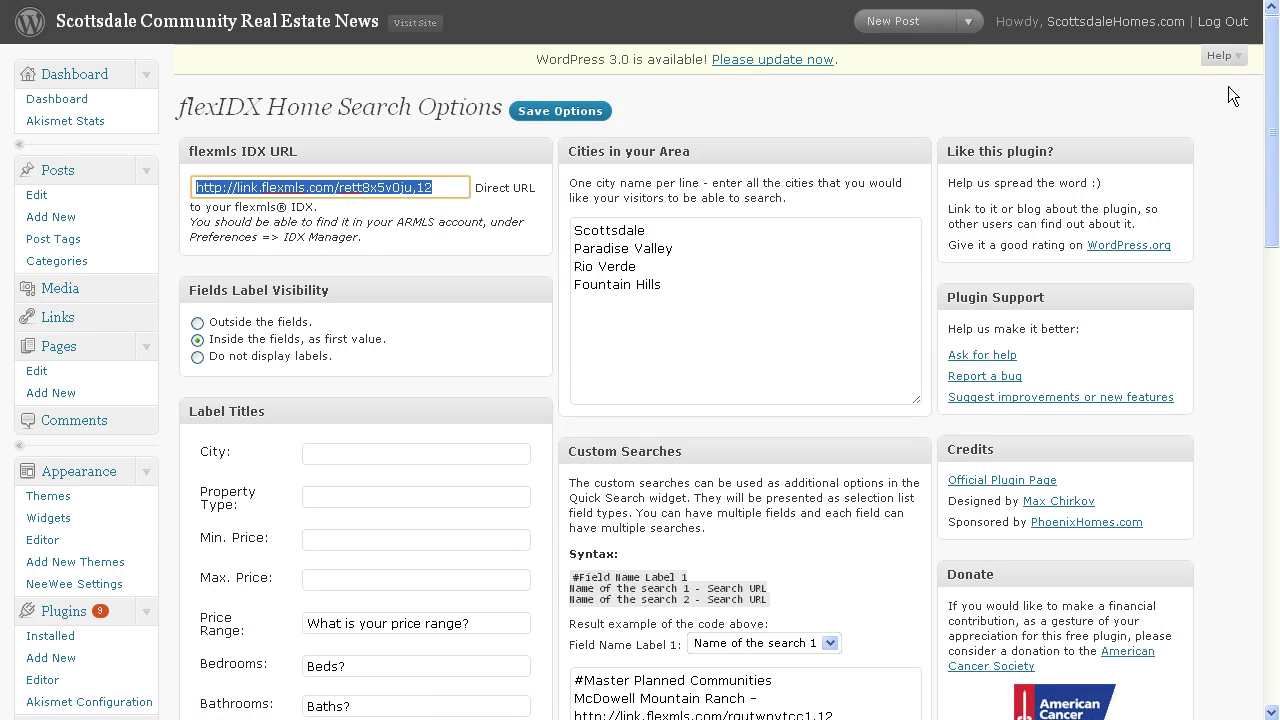
{"action": "left_click_drag", "start_coordinate": [1274, 87], "coordinate": [1275, 126]}
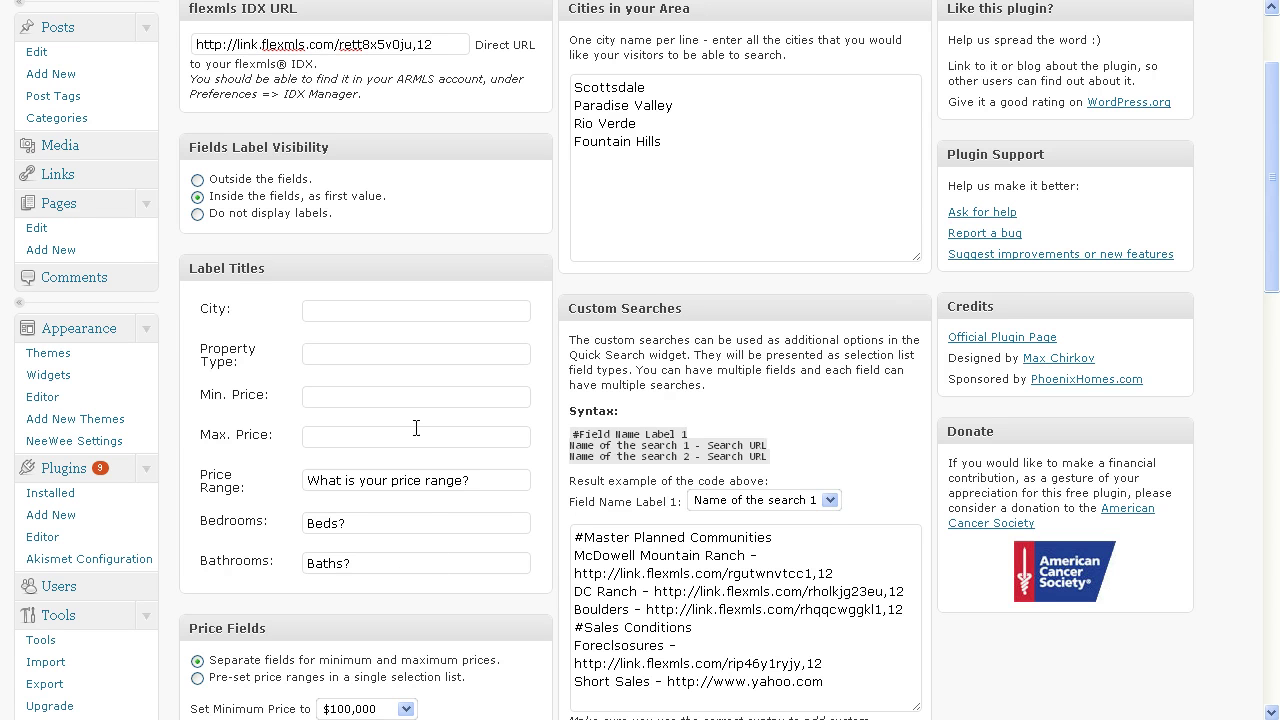
{"action": "scroll", "coordinate": [425, 430], "scroll_direction": "up", "scroll_amount": 3}
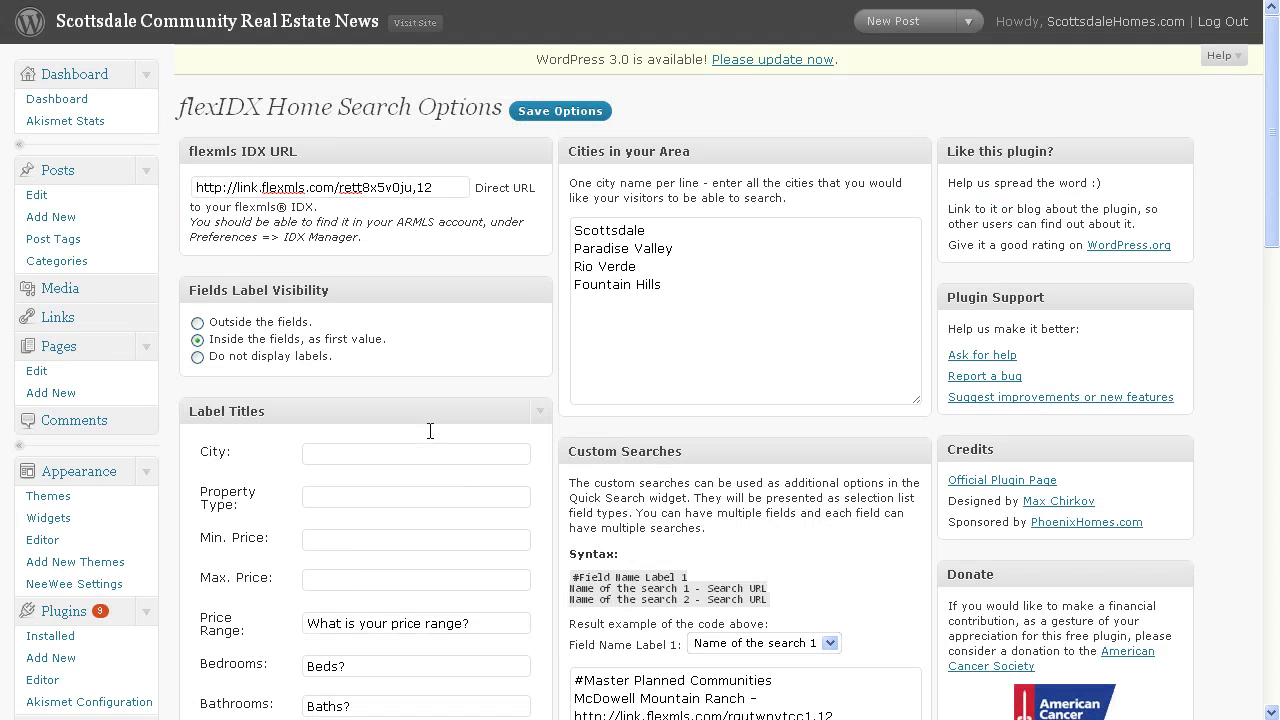
{"action": "left_click", "coordinate": [437, 190]}
{"action": "left_click", "coordinate": [437, 189]}
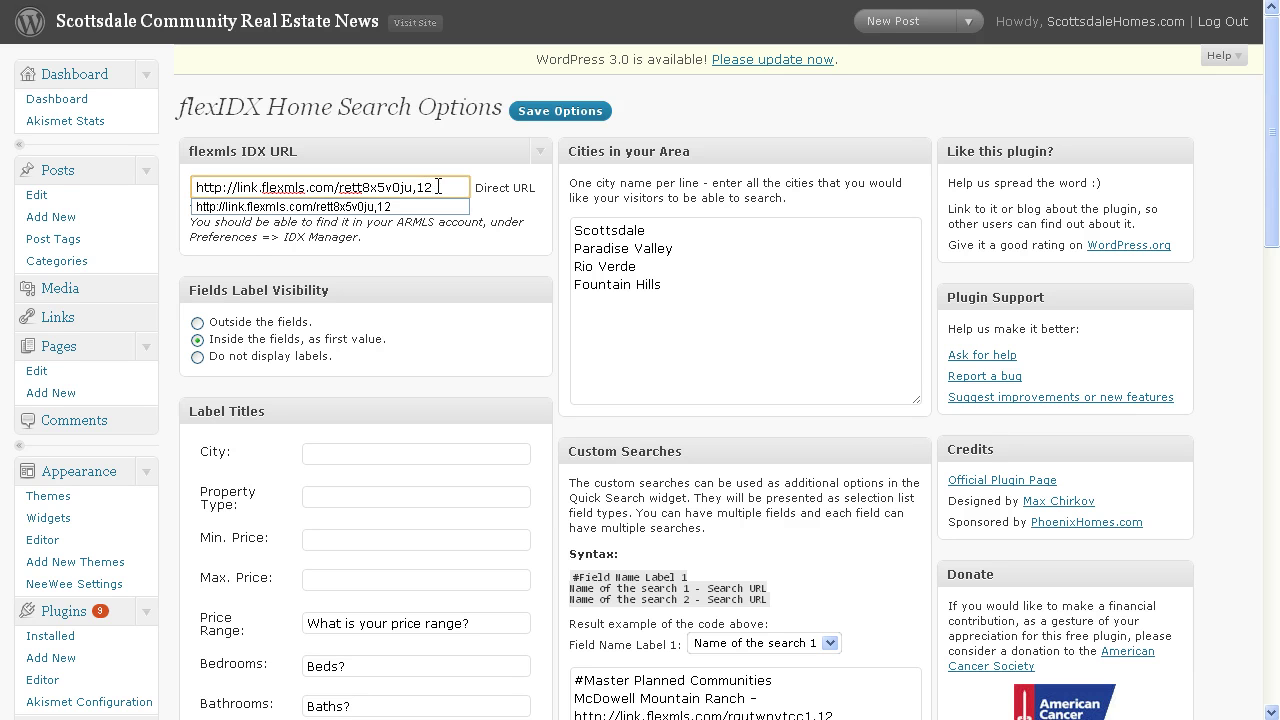
{"action": "left_click", "coordinate": [1272, 92]}
{"action": "left_click_drag", "start_coordinate": [1270, 92], "coordinate": [1270, 117]}
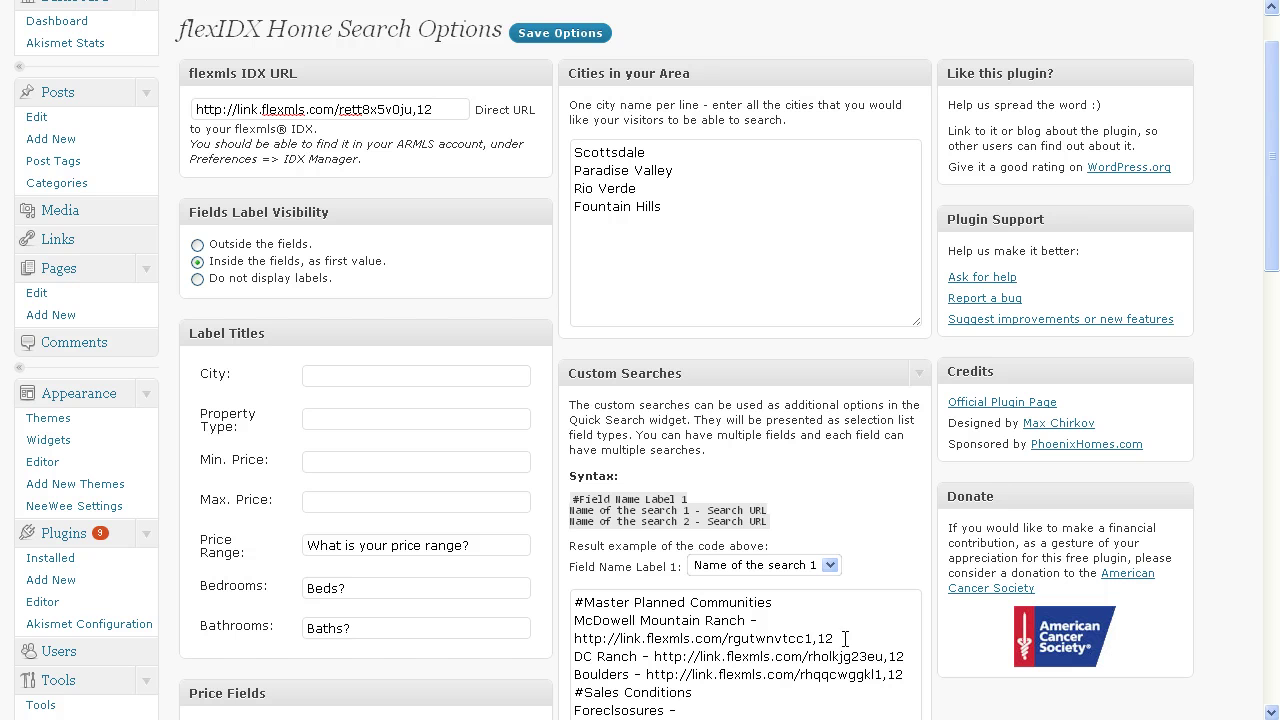
{"action": "left_click_drag", "start_coordinate": [838, 640], "coordinate": [574, 640]}
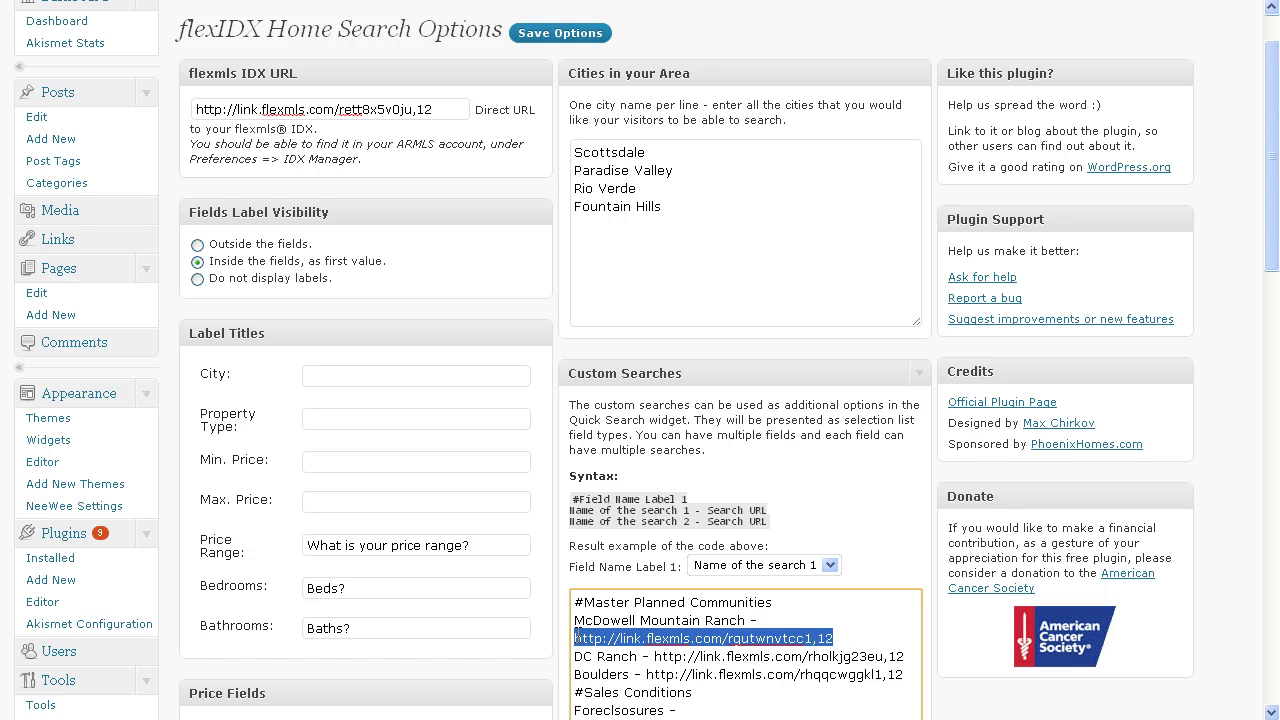
{"action": "left_click", "coordinate": [837, 637]}
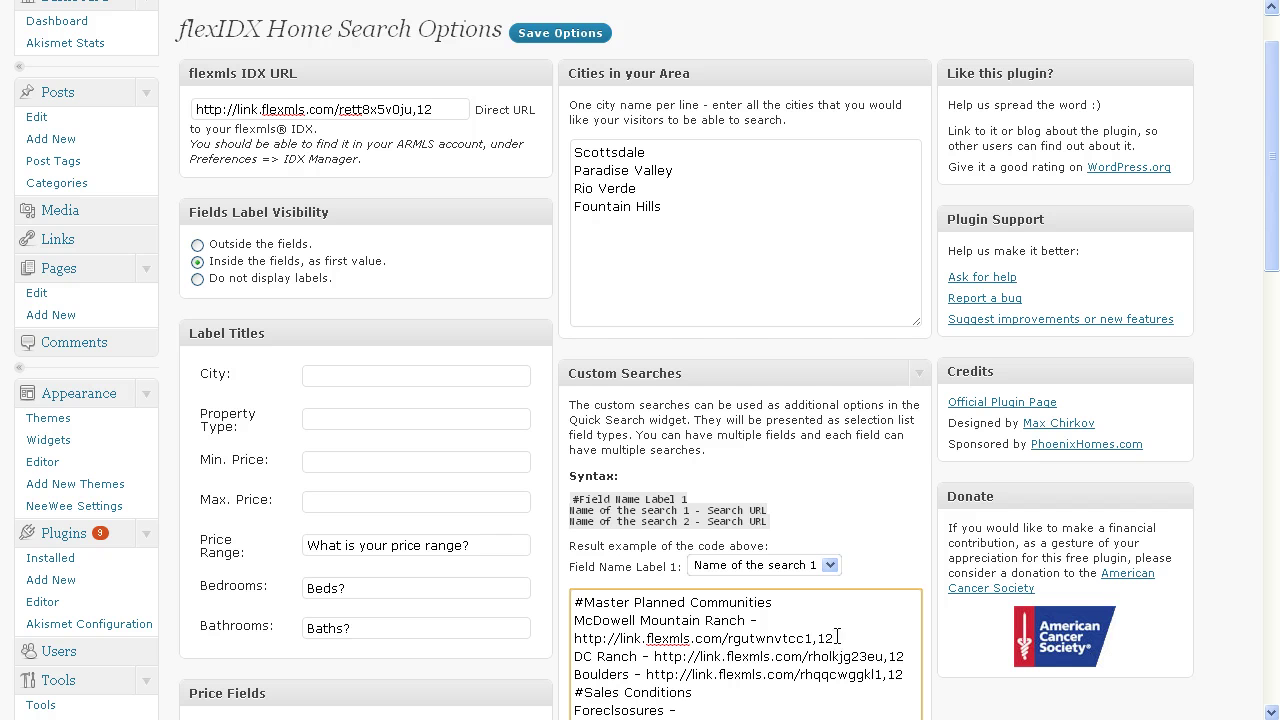
{"action": "left_click_drag", "start_coordinate": [1272, 270], "coordinate": [1270, 298]}
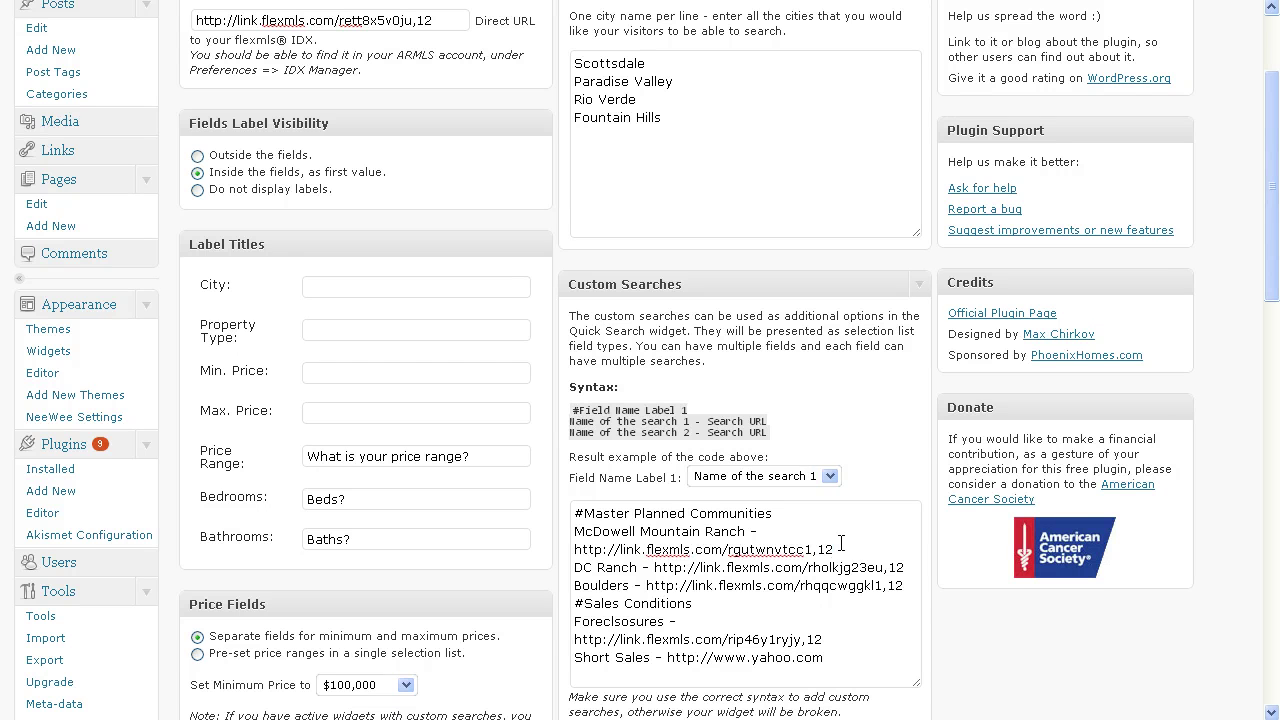
{"action": "left_click_drag", "start_coordinate": [841, 547], "coordinate": [575, 547]}
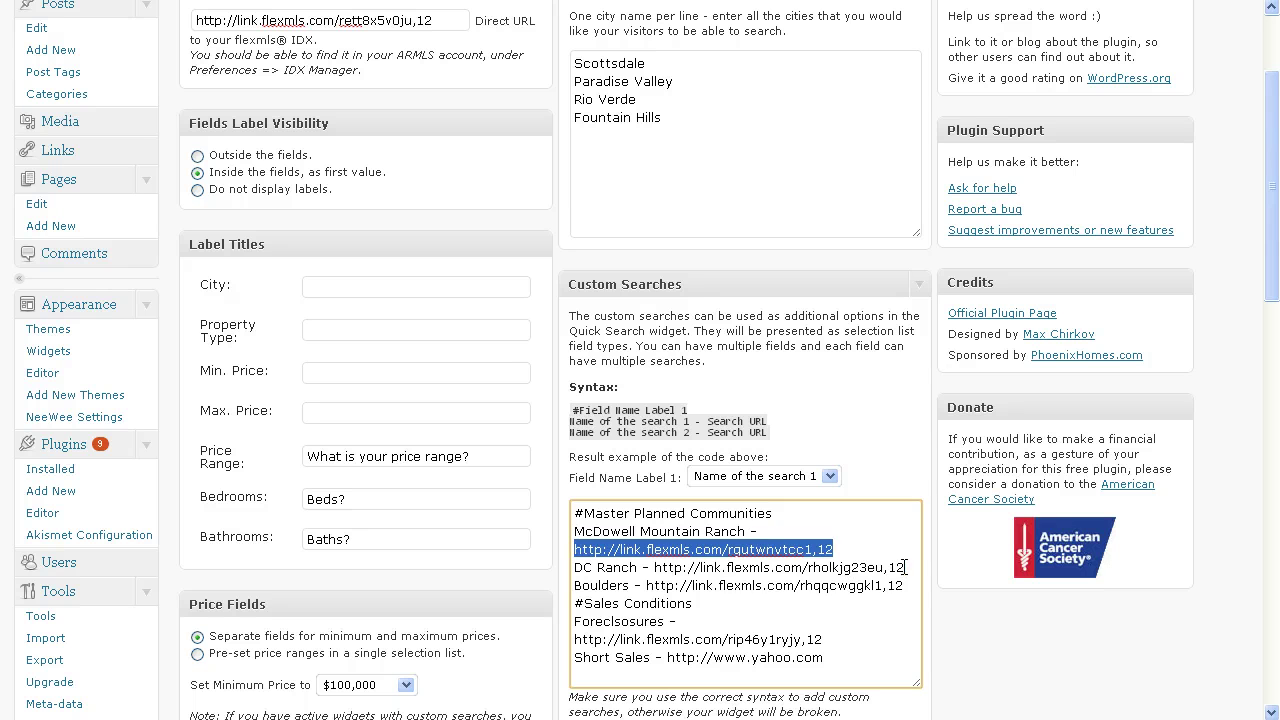
{"action": "left_click_drag", "start_coordinate": [904, 568], "coordinate": [655, 568]}
{"action": "left_click_drag", "start_coordinate": [903, 586], "coordinate": [648, 587]}
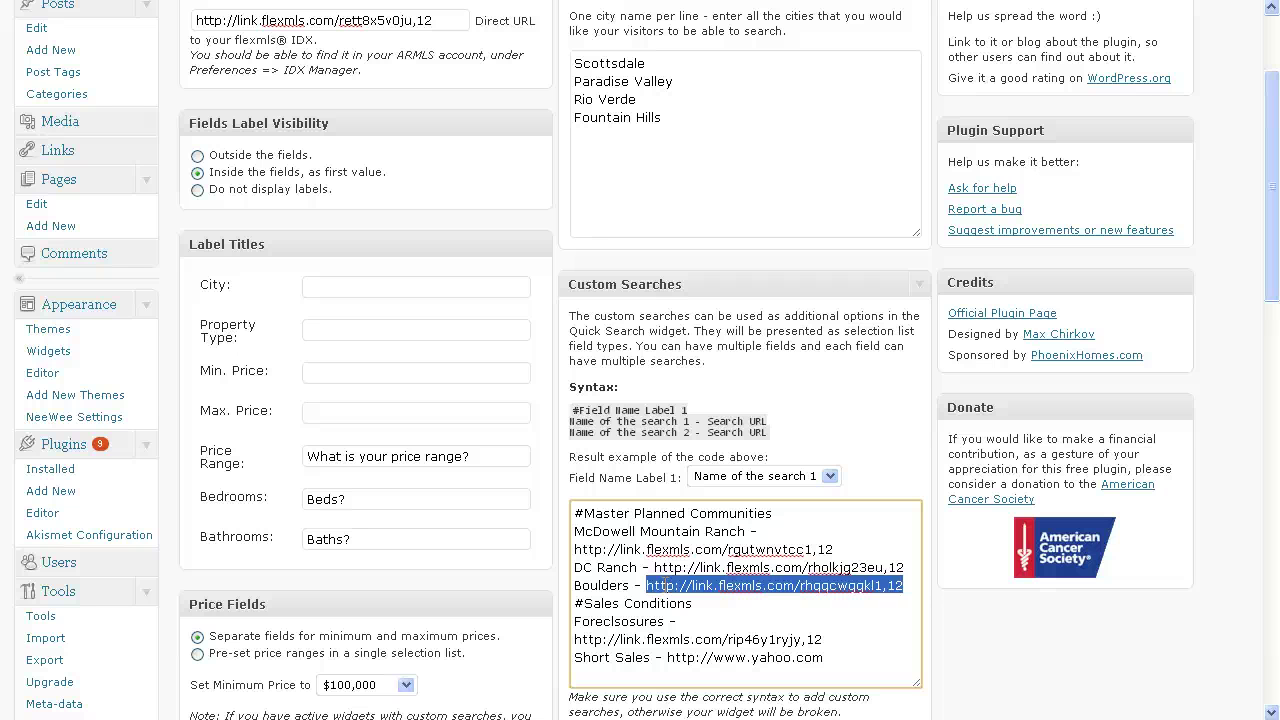
{"action": "left_click", "coordinate": [845, 550]}
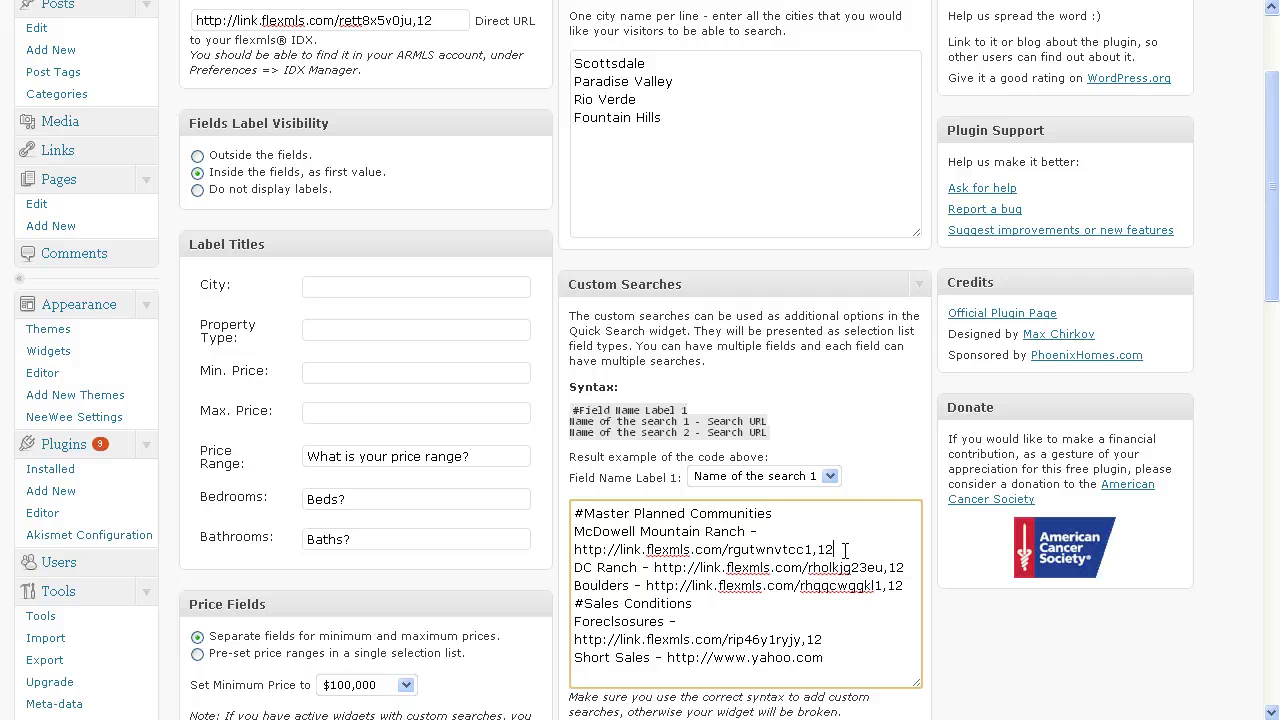
{"action": "left_click_drag", "start_coordinate": [845, 550], "coordinate": [574, 550]}
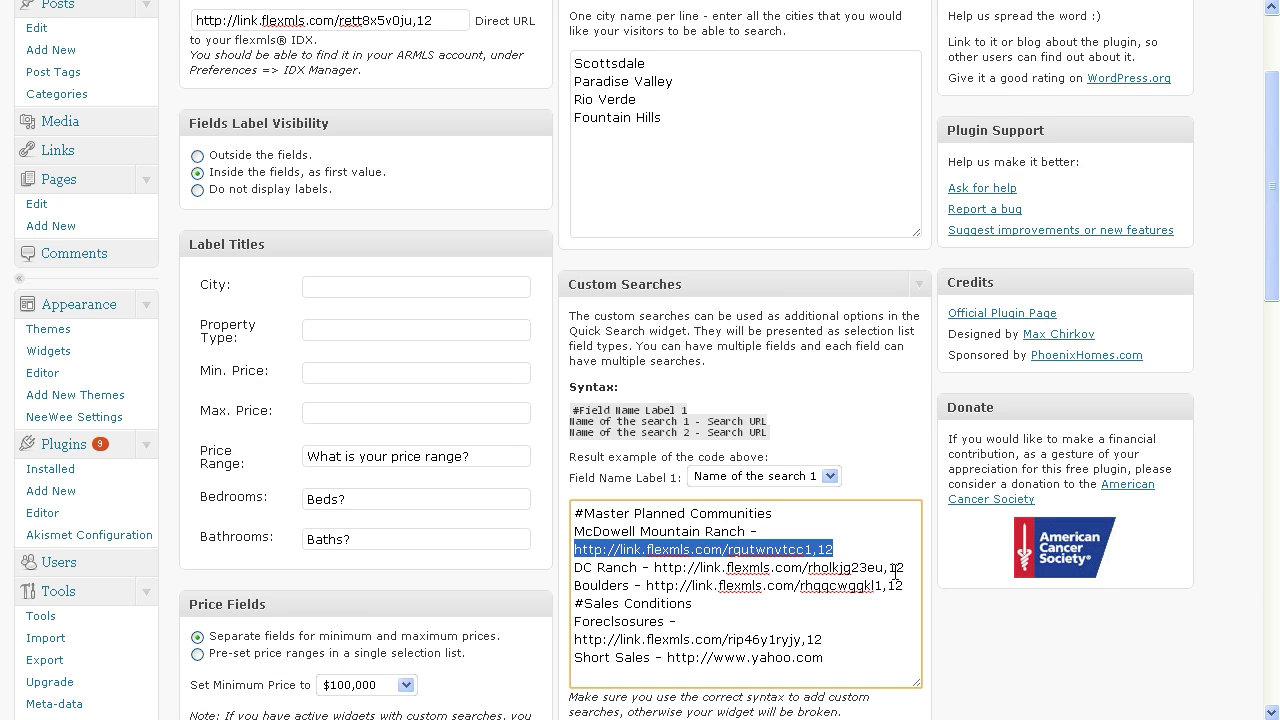
{"action": "left_click_drag", "start_coordinate": [896, 567], "coordinate": [637, 567]}
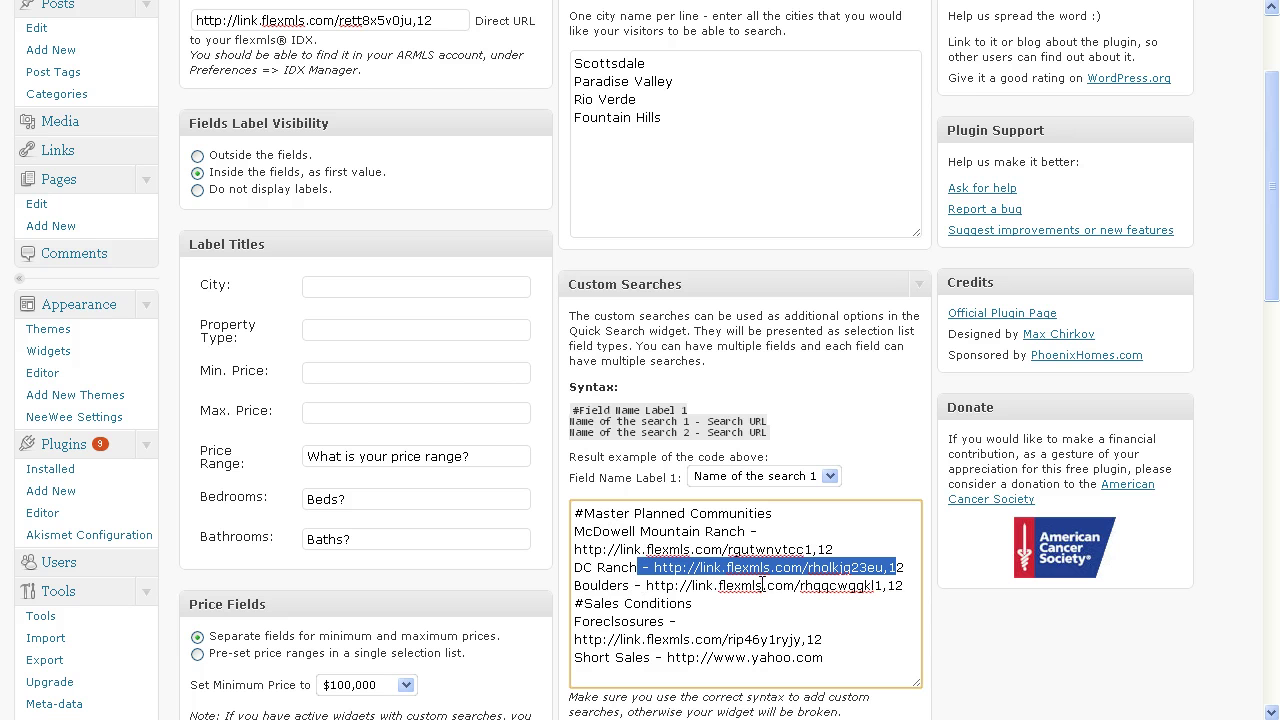
{"action": "left_click", "coordinate": [769, 584]}
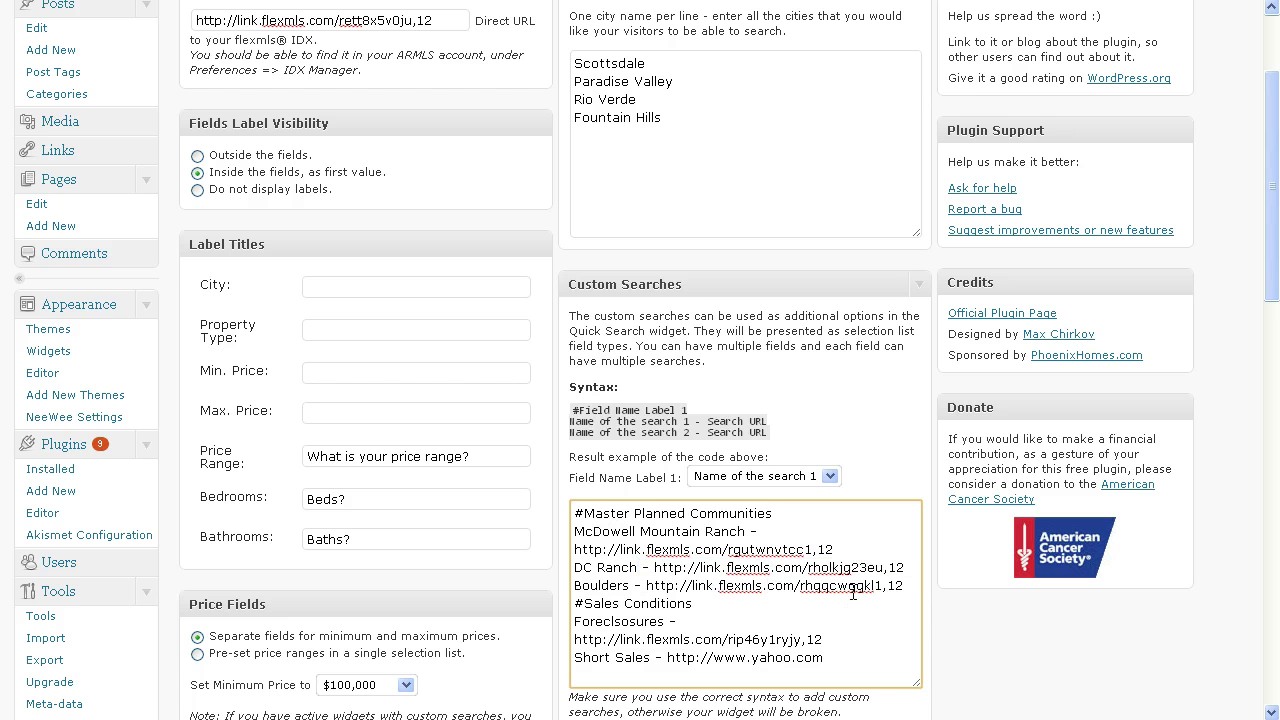
{"action": "left_click", "coordinate": [908, 567]}
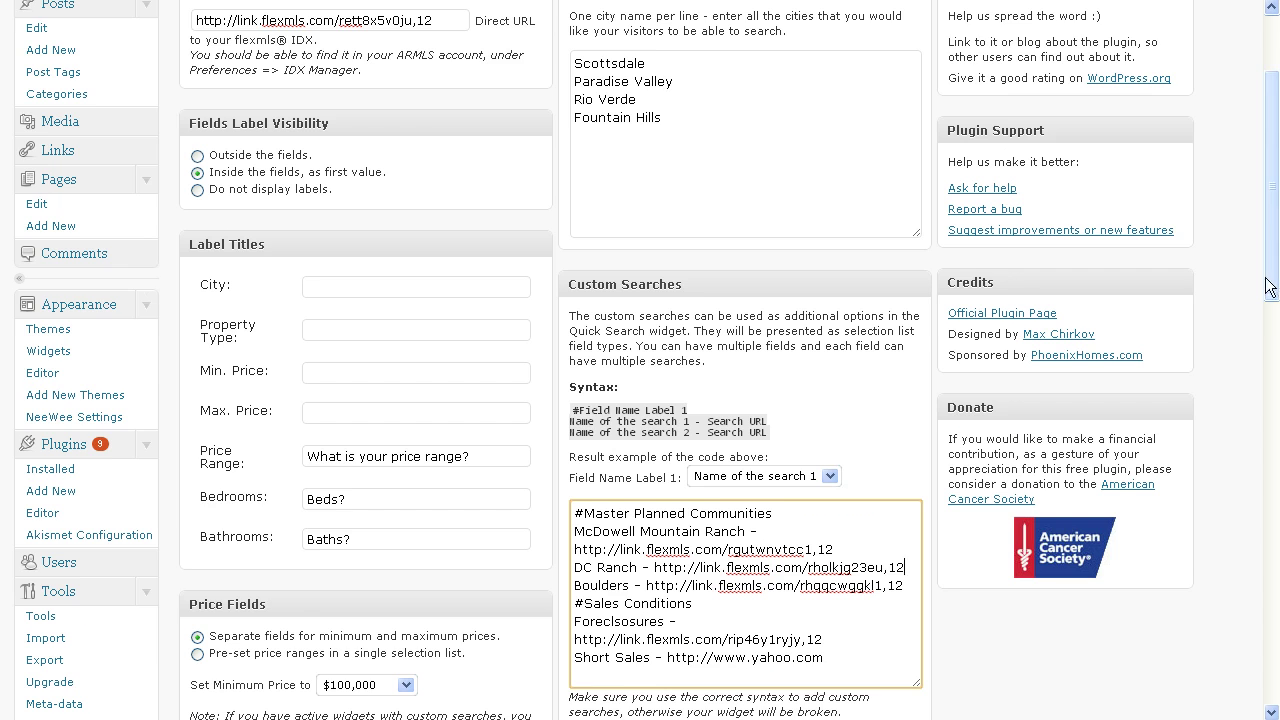
{"action": "left_click_drag", "start_coordinate": [1270, 285], "coordinate": [1268, 311]}
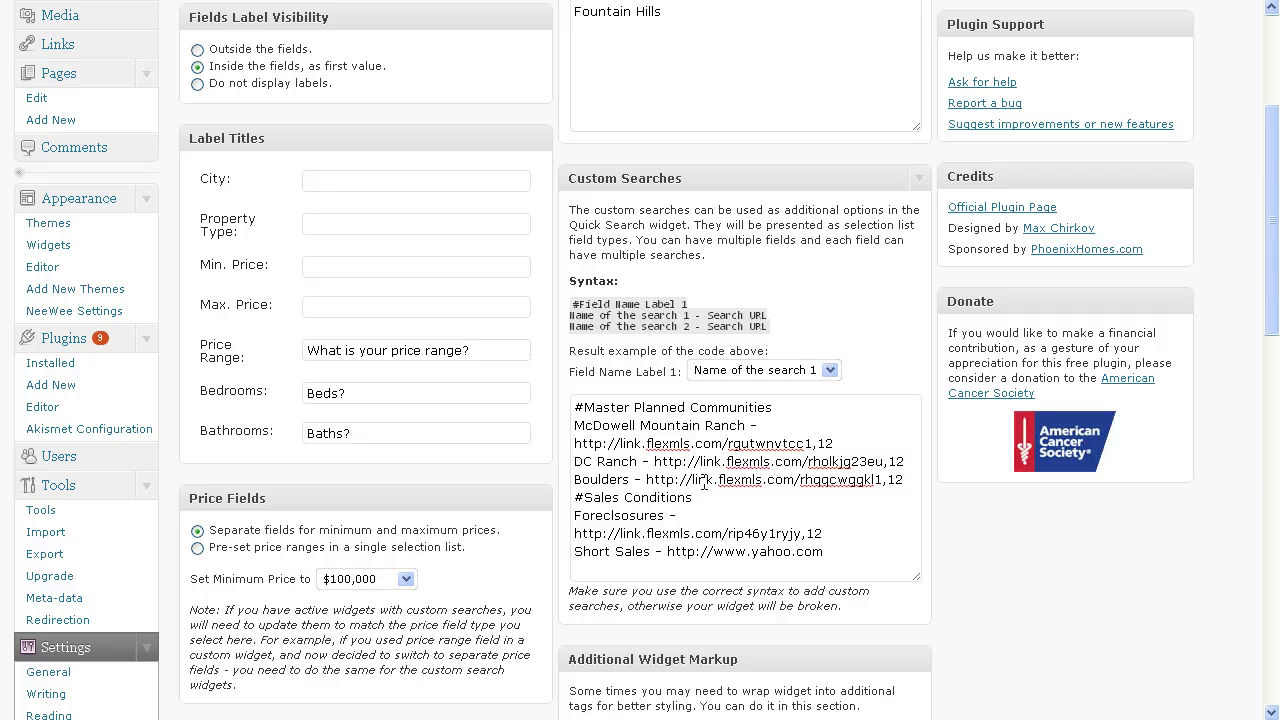
{"action": "left_click_drag", "start_coordinate": [704, 500], "coordinate": [572, 505]}
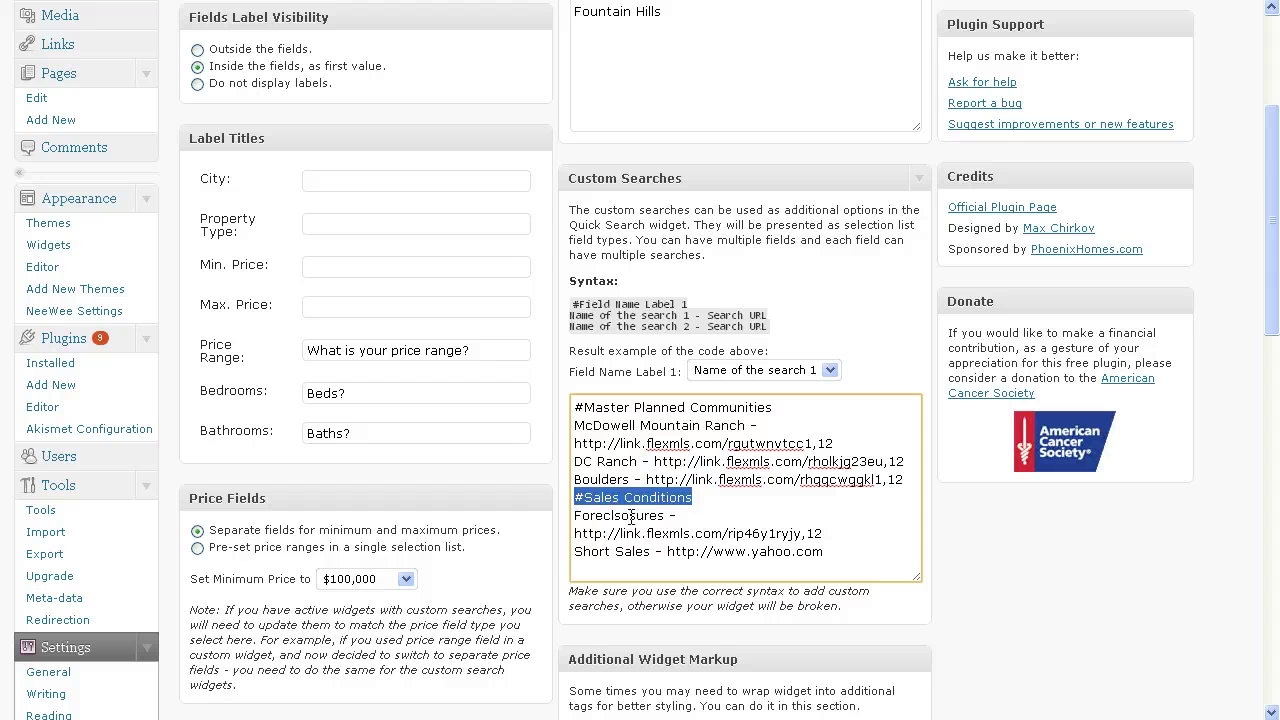
{"action": "left_click", "coordinate": [666, 515]}
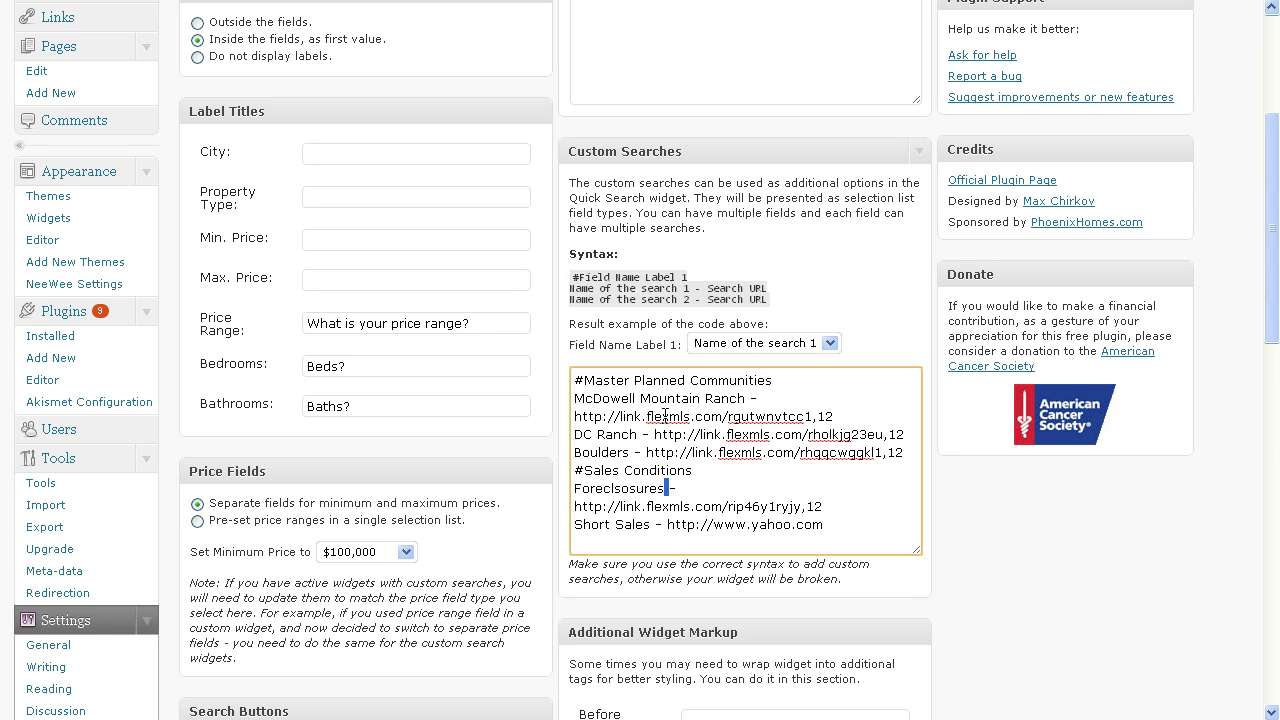
{"action": "mouse_move", "coordinate": [585, 380]}
{"action": "left_mouse_down"}
{"action": "mouse_move", "coordinate": [574, 380]}
{"action": "mouse_move", "coordinate": [810, 379]}
{"action": "mouse_move", "coordinate": [591, 383]}
{"action": "left_mouse_up"}
{"action": "left_click", "coordinate": [678, 348]}
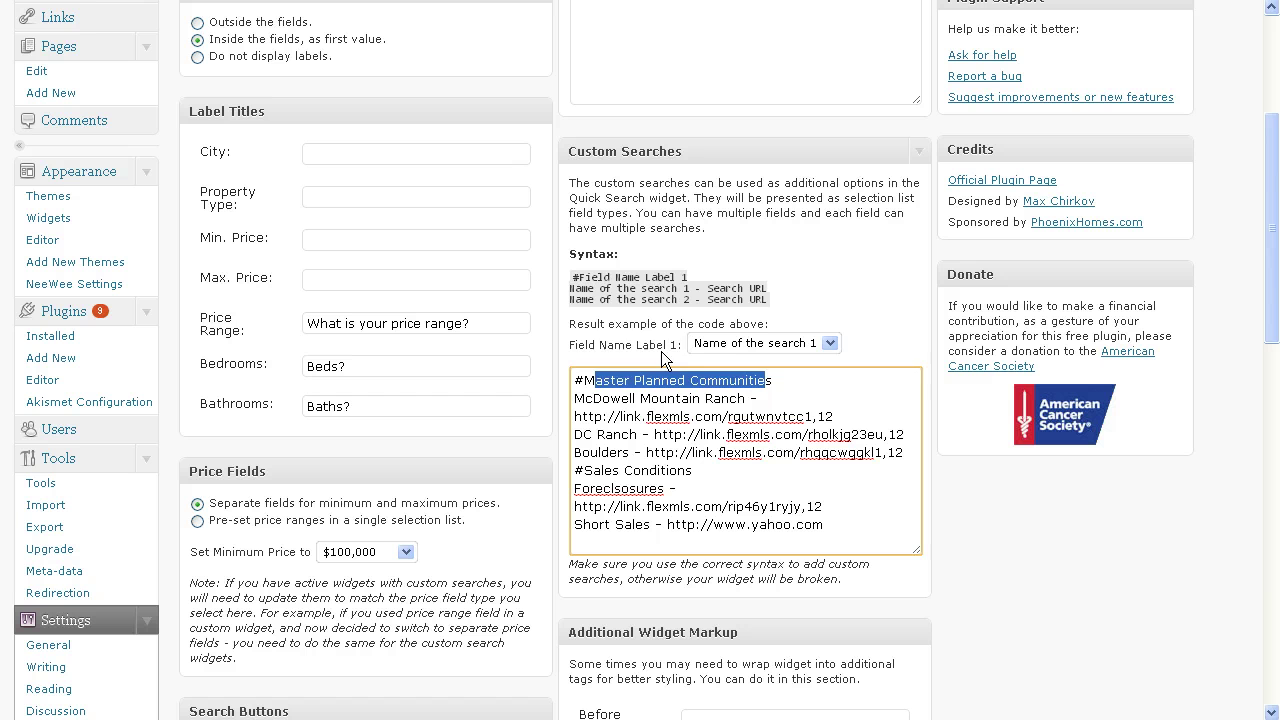
{"action": "left_click_drag", "start_coordinate": [682, 345], "coordinate": [569, 345]}
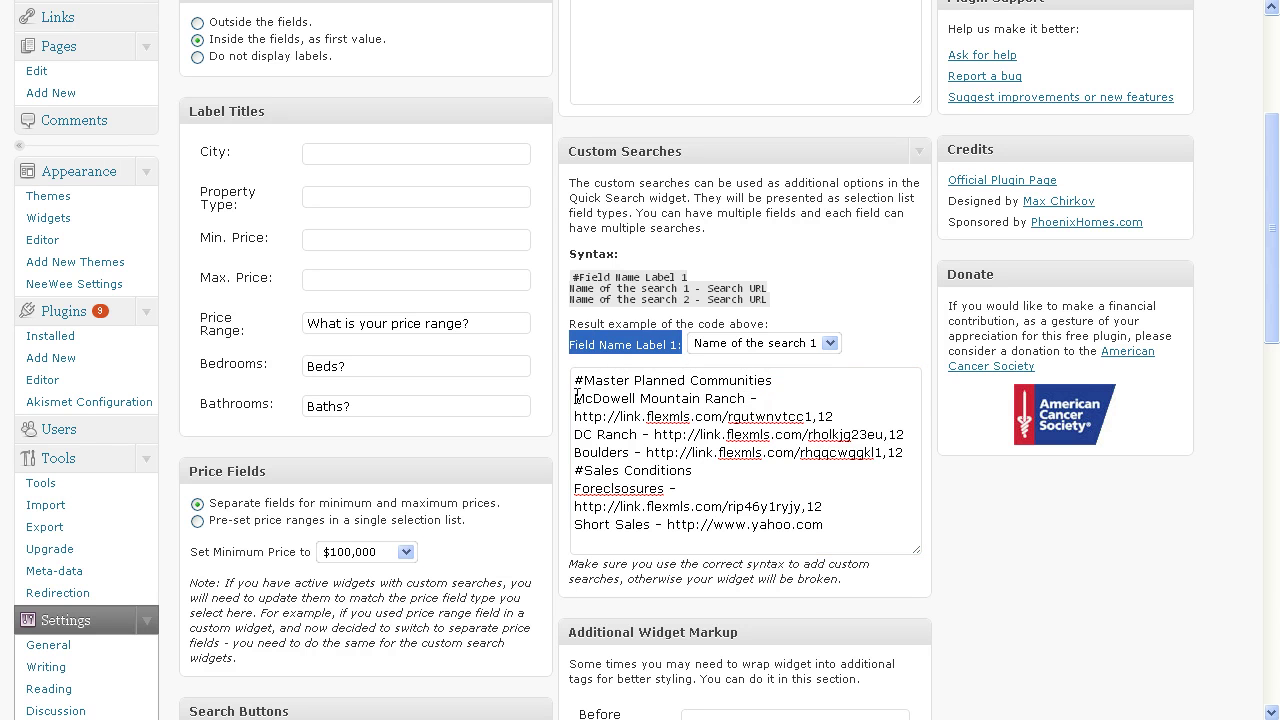
{"action": "left_click_drag", "start_coordinate": [574, 398], "coordinate": [750, 399]}
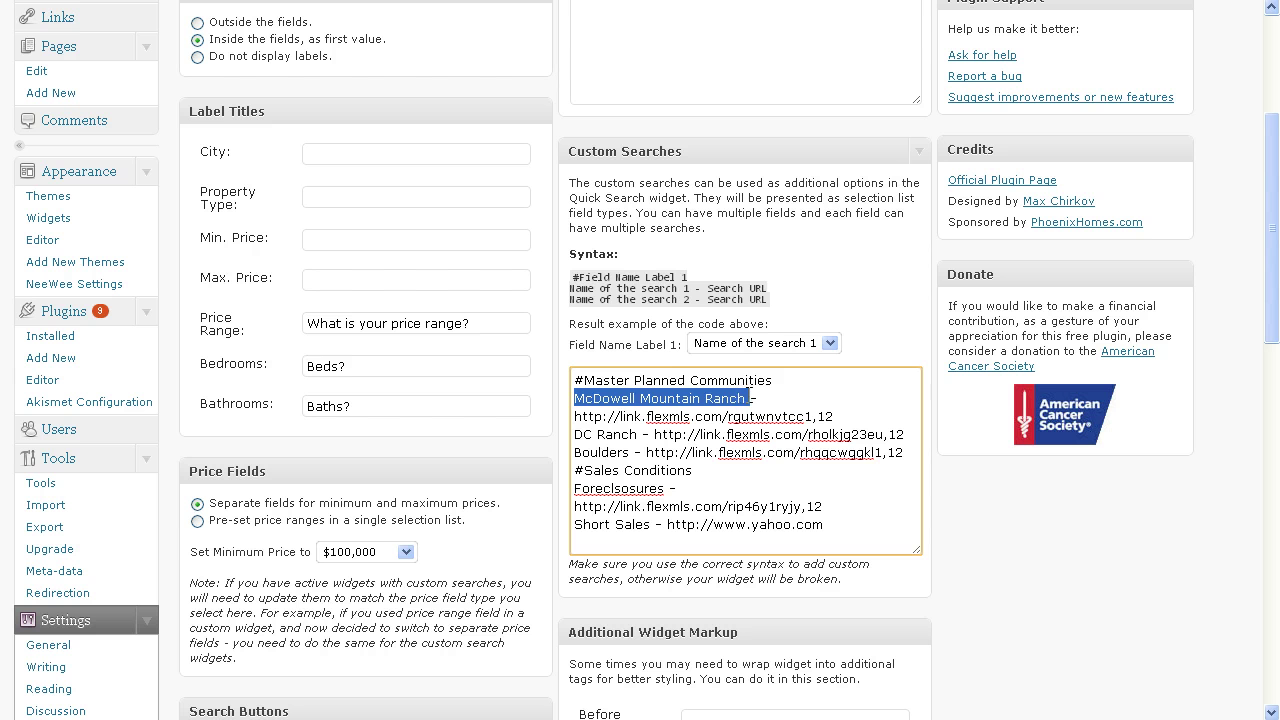
{"action": "left_click", "coordinate": [756, 398]}
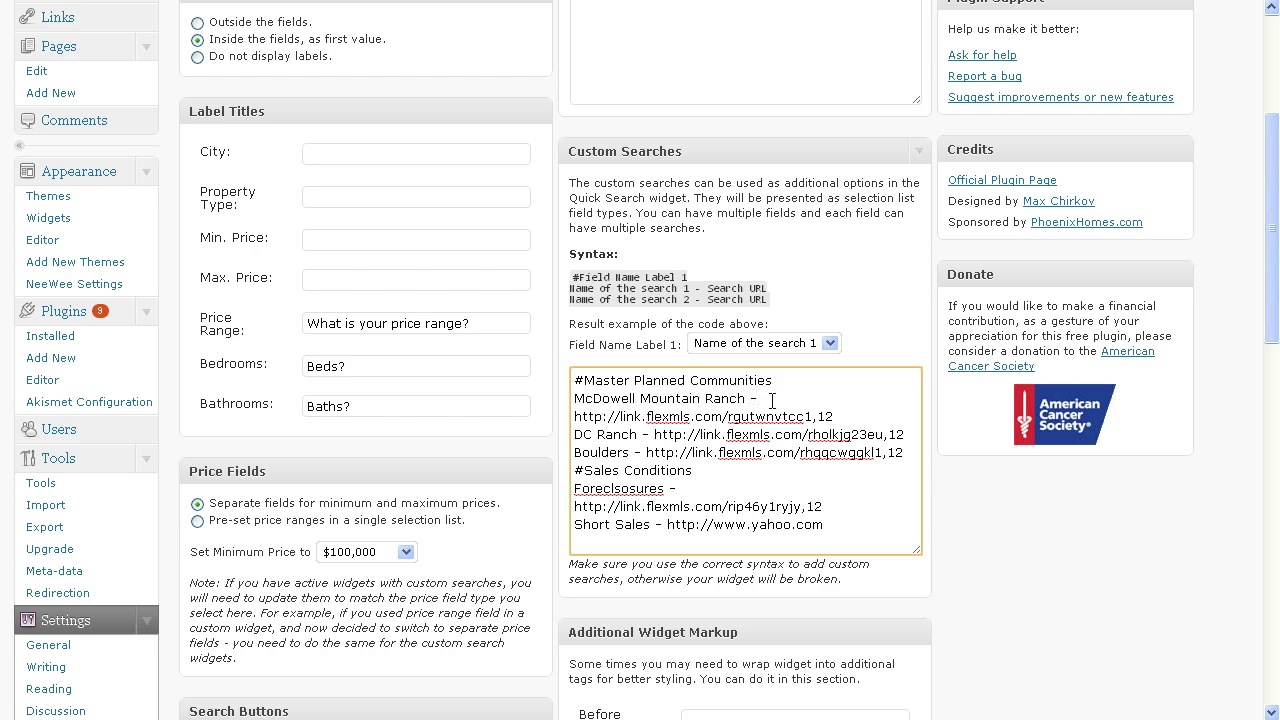
- Widen the Custom Searches box and inspect the McDowell Mountain Ranch search URL
{"action": "left_click_drag", "start_coordinate": [917, 547], "coordinate": [1082, 554]}
{"action": "left_click", "coordinate": [756, 398]}
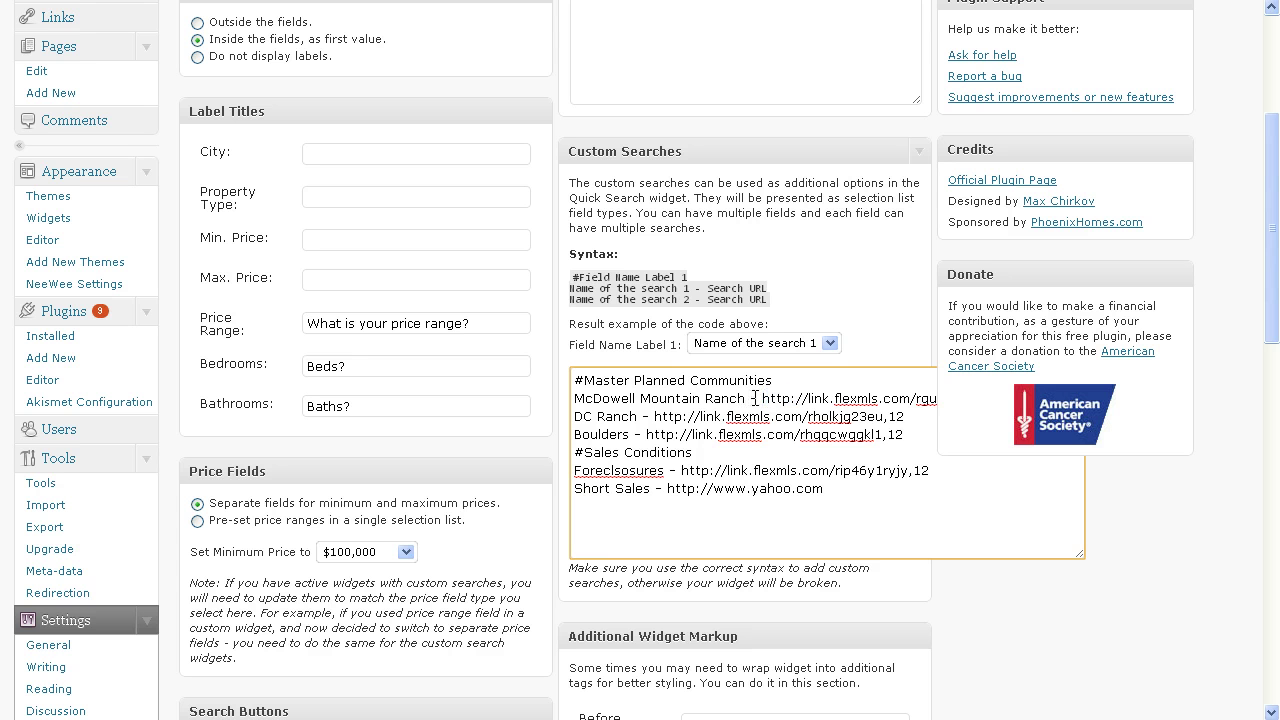
{"action": "left_click_drag", "start_coordinate": [761, 398], "coordinate": [911, 408]}
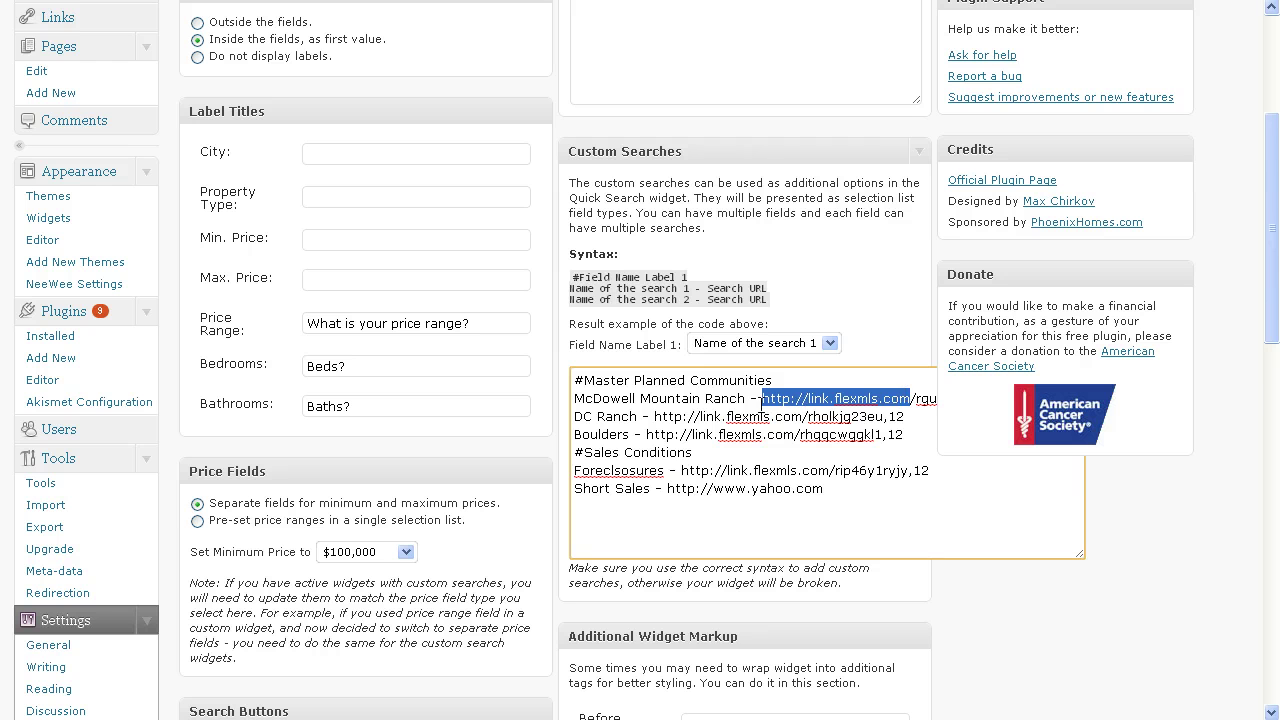
{"action": "left_click", "coordinate": [751, 398]}
- Compare the Field Name Label 1 example search list with the McDowell Mountain Ranch entry
{"action": "left_click_drag", "start_coordinate": [747, 398], "coordinate": [585, 398]}
{"action": "left_click", "coordinate": [770, 344]}
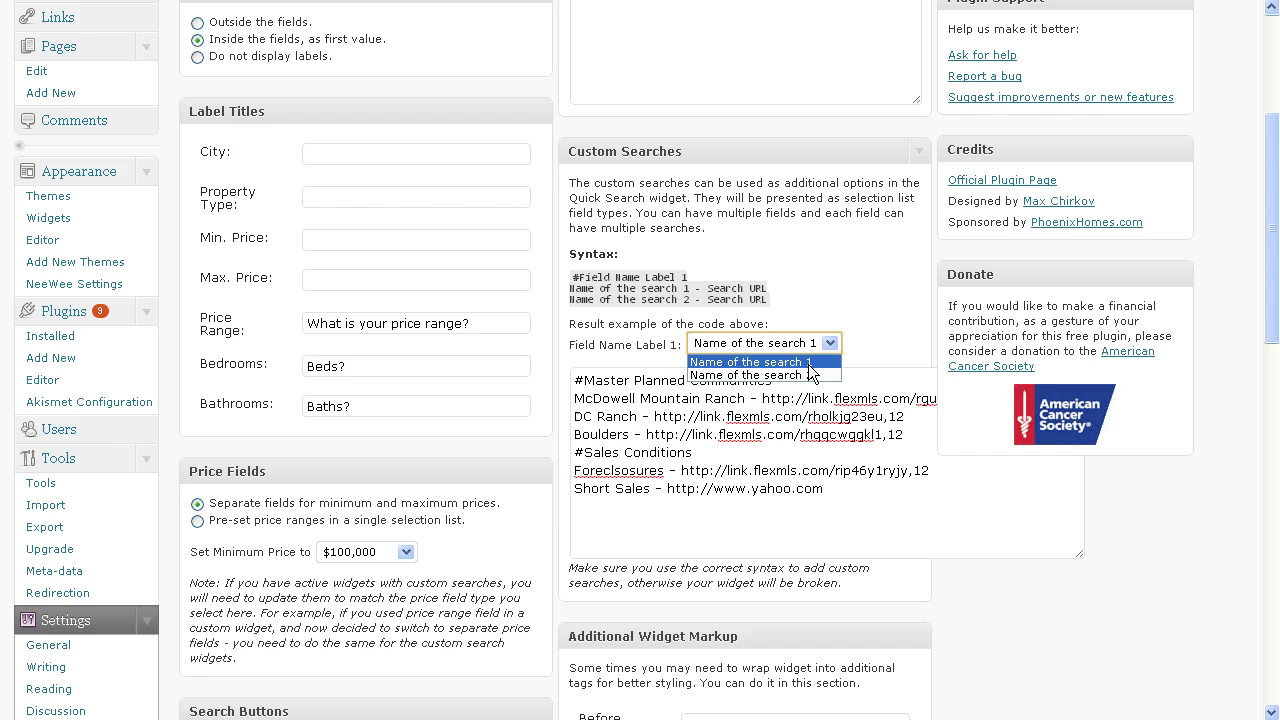
{"action": "left_click", "coordinate": [748, 398]}
{"action": "left_click_drag", "start_coordinate": [748, 398], "coordinate": [574, 398]}
{"action": "left_click", "coordinate": [798, 343]}
{"action": "left_click", "coordinate": [797, 400]}
{"action": "left_click_drag", "start_coordinate": [762, 398], "coordinate": [843, 398]}
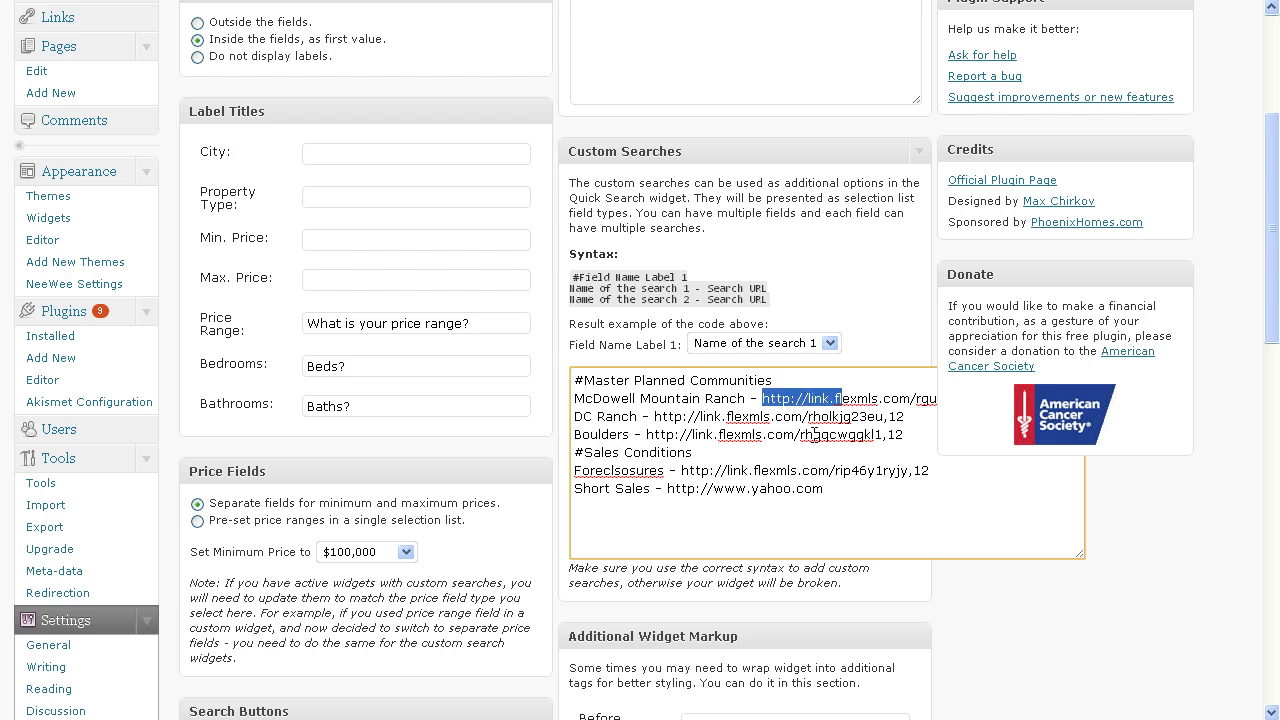
- Go to Appearance > Widgets and expand the flexIDX Custom Search: Home Search widget in sidebar1
{"action": "left_click", "coordinate": [830, 343]}
{"action": "left_click", "coordinate": [830, 343]}
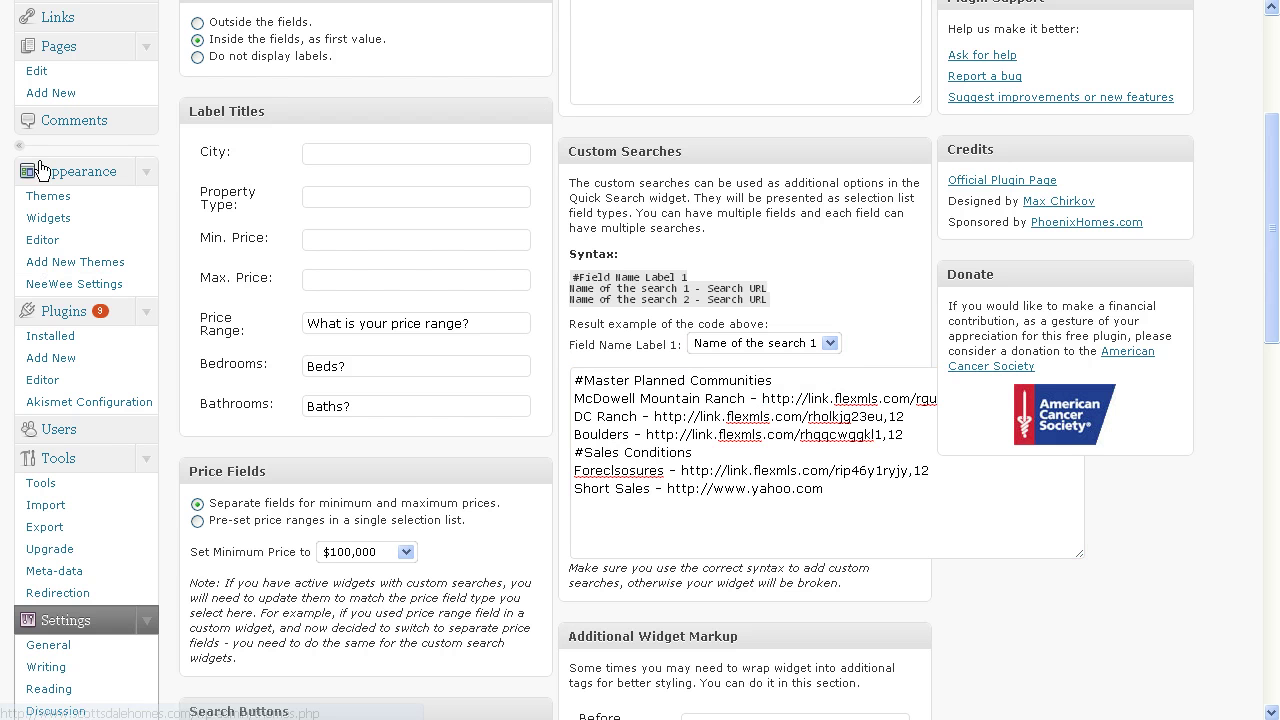
{"action": "left_click", "coordinate": [48, 217]}
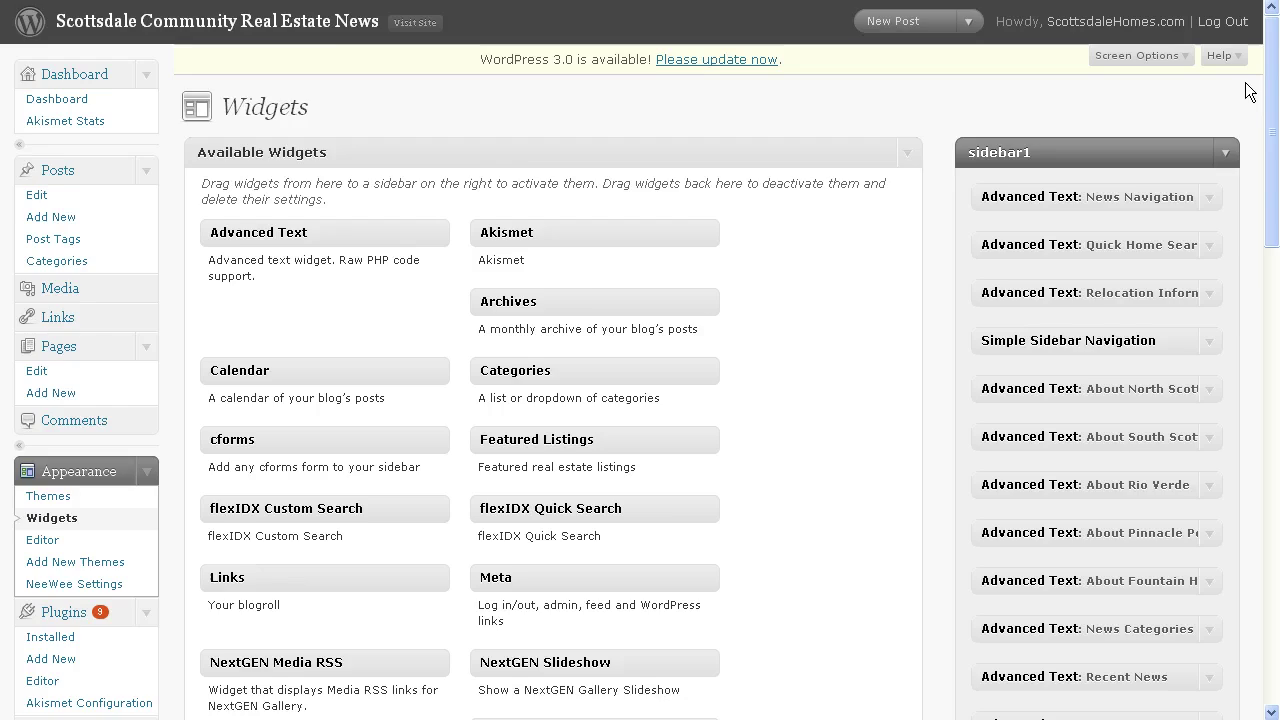
{"action": "scroll", "coordinate": [1231, 267], "scroll_direction": "down", "scroll_amount": 7}
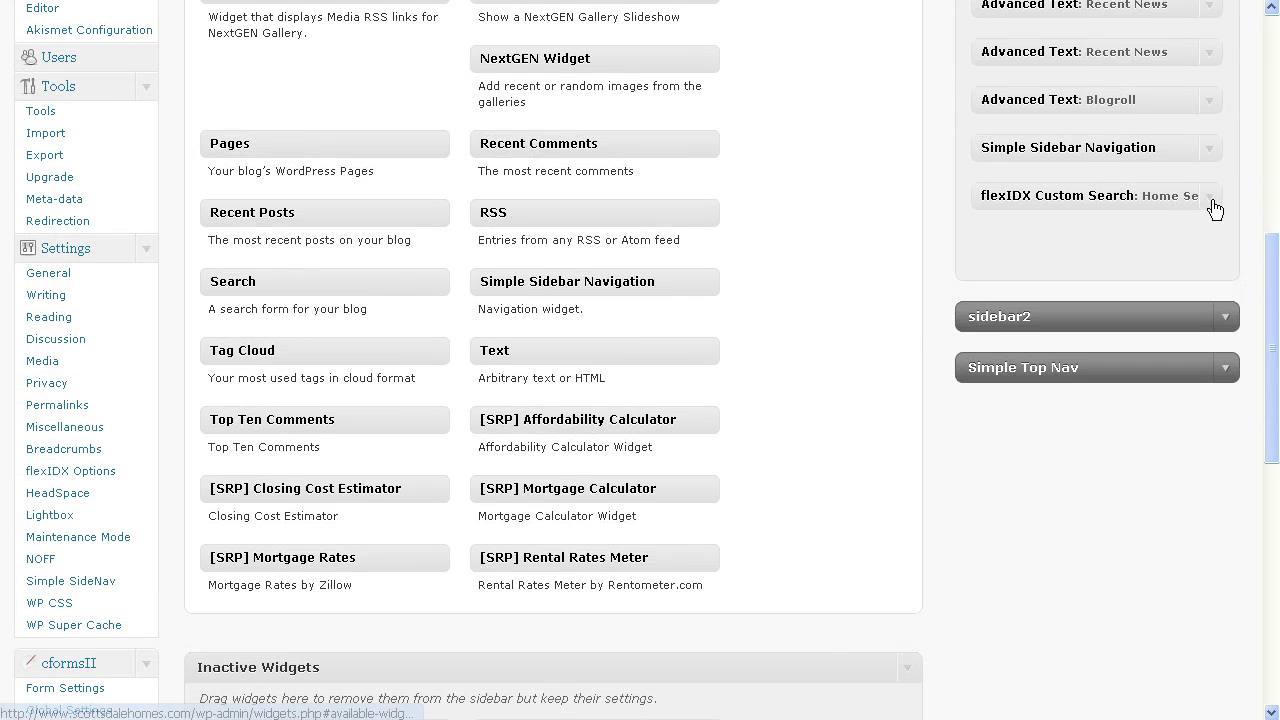
{"action": "left_click", "coordinate": [1212, 203]}
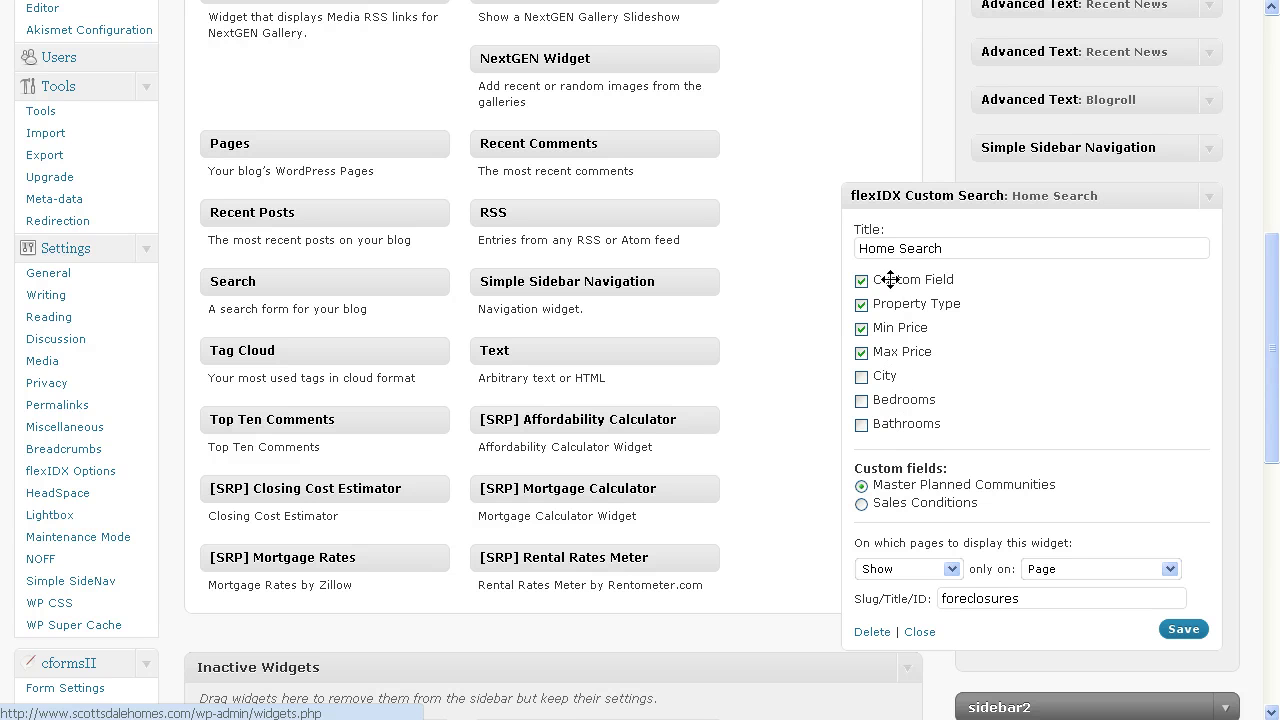
- Review the Master Planned Communities and Sales Conditions options in the widget form
{"action": "left_click_drag", "start_coordinate": [931, 278], "coordinate": [957, 278]}
{"action": "left_click_drag", "start_coordinate": [1077, 487], "coordinate": [873, 490]}
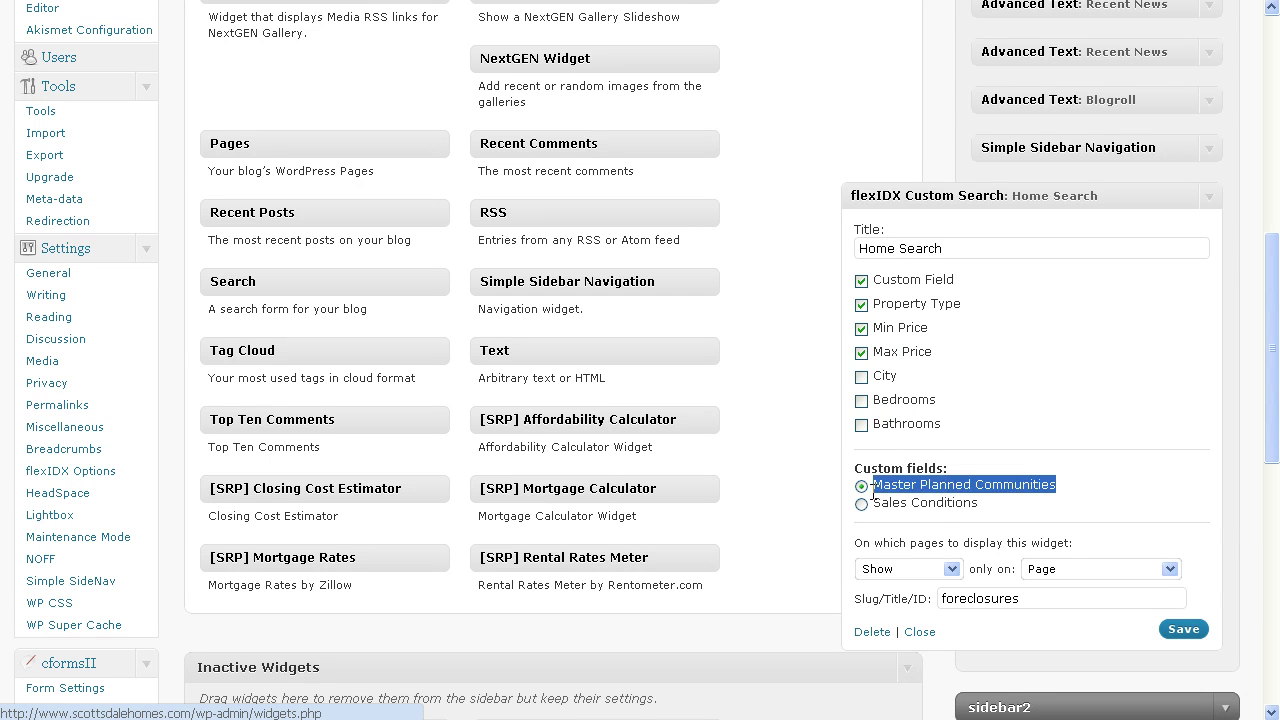
{"action": "left_click_drag", "start_coordinate": [993, 504], "coordinate": [870, 506]}
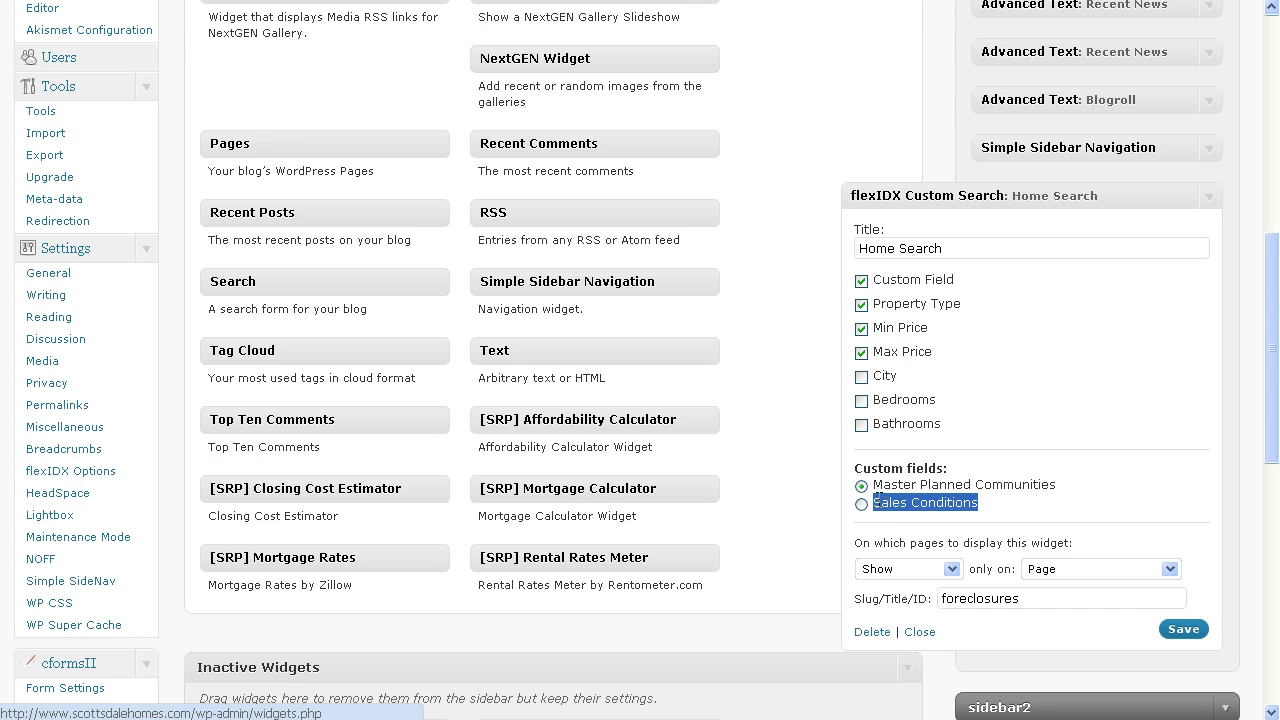
{"action": "left_click", "coordinate": [974, 503]}
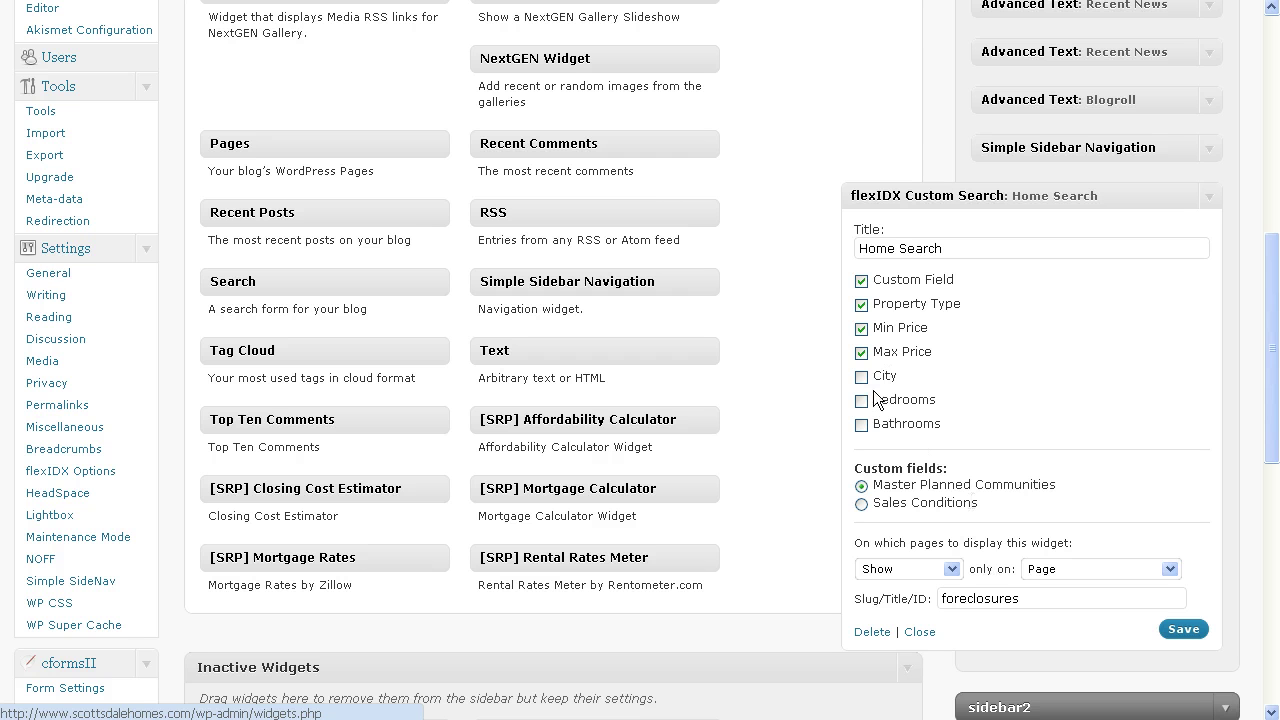
{"action": "left_click_drag", "start_coordinate": [1075, 486], "coordinate": [955, 488]}
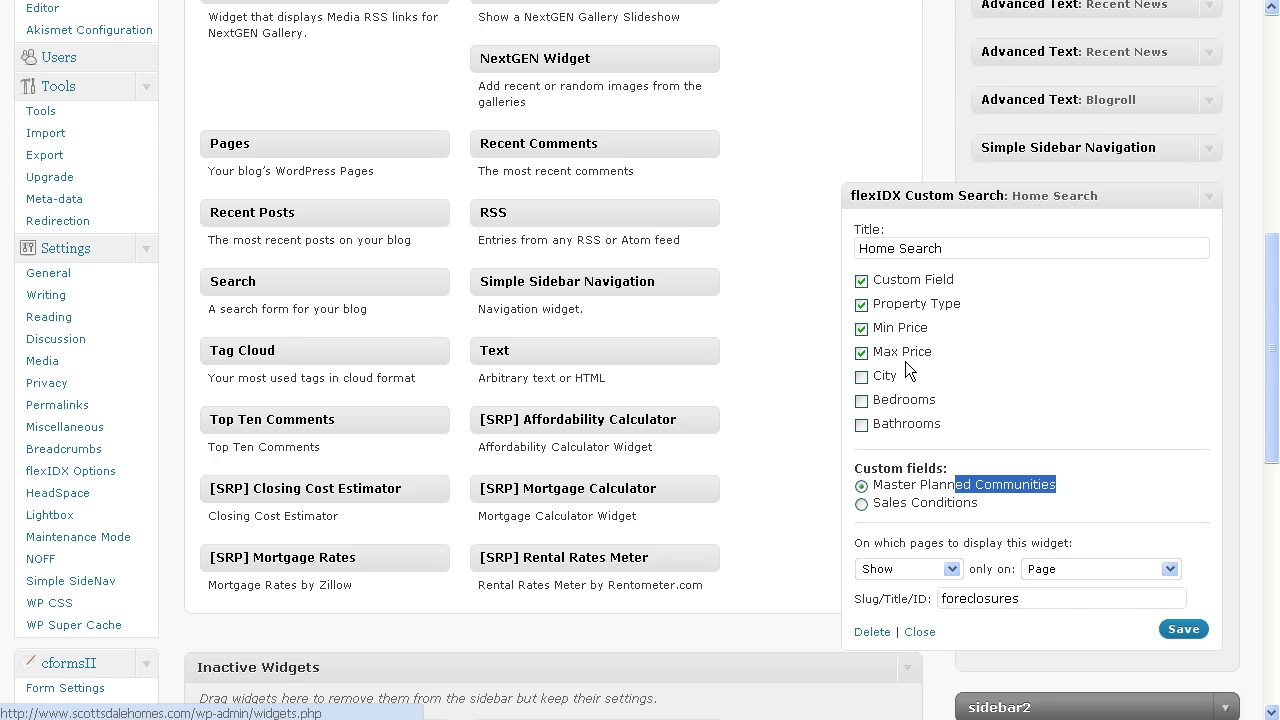
- Move the Custom Field row below Property Type and save the widget
{"action": "left_click", "coordinate": [907, 285]}
{"action": "mouse_move", "coordinate": [907, 285]}
{"action": "left_mouse_down"}
{"action": "mouse_move", "coordinate": [905, 366]}
{"action": "mouse_move", "coordinate": [905, 262]}
{"action": "mouse_move", "coordinate": [908, 282]}
{"action": "left_mouse_up"}
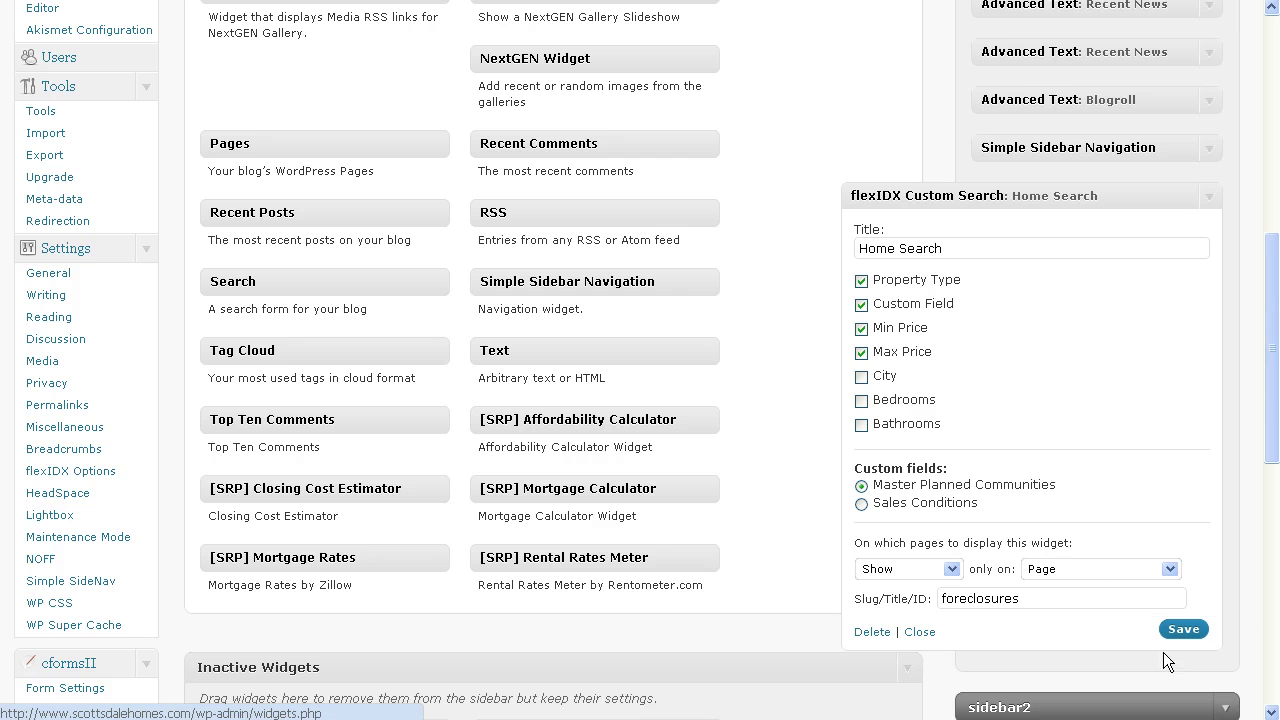
{"action": "left_click", "coordinate": [1183, 629]}
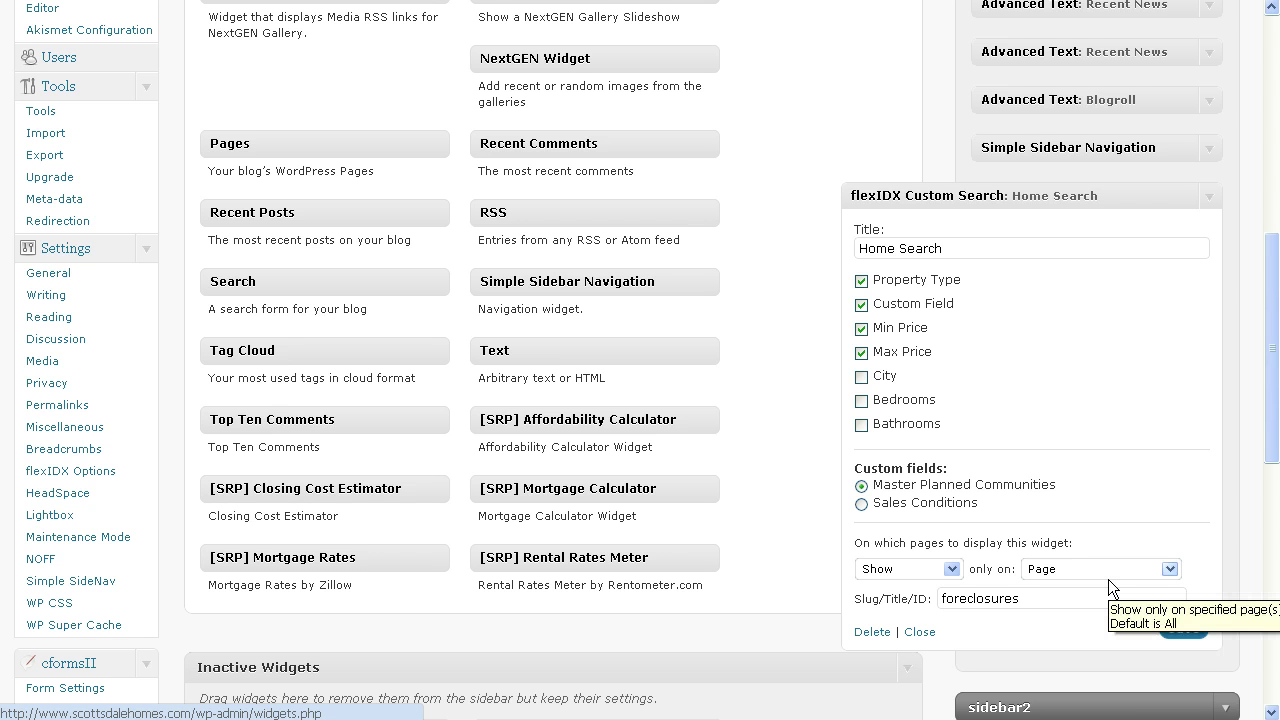
- Confirm the widget is set to show only on the 'foreclosures' page
{"action": "left_click", "coordinate": [1158, 569]}
{"action": "key", "text": "Escape"}
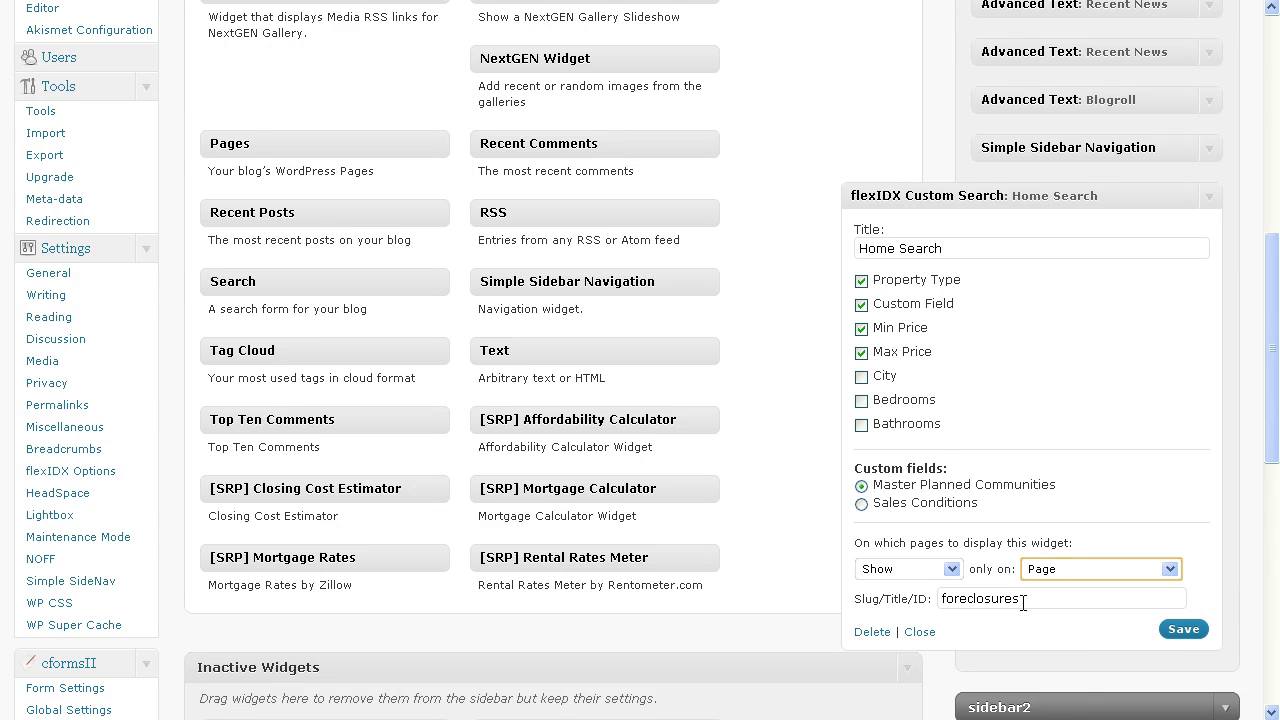
{"action": "left_click_drag", "start_coordinate": [1024, 599], "coordinate": [937, 599]}
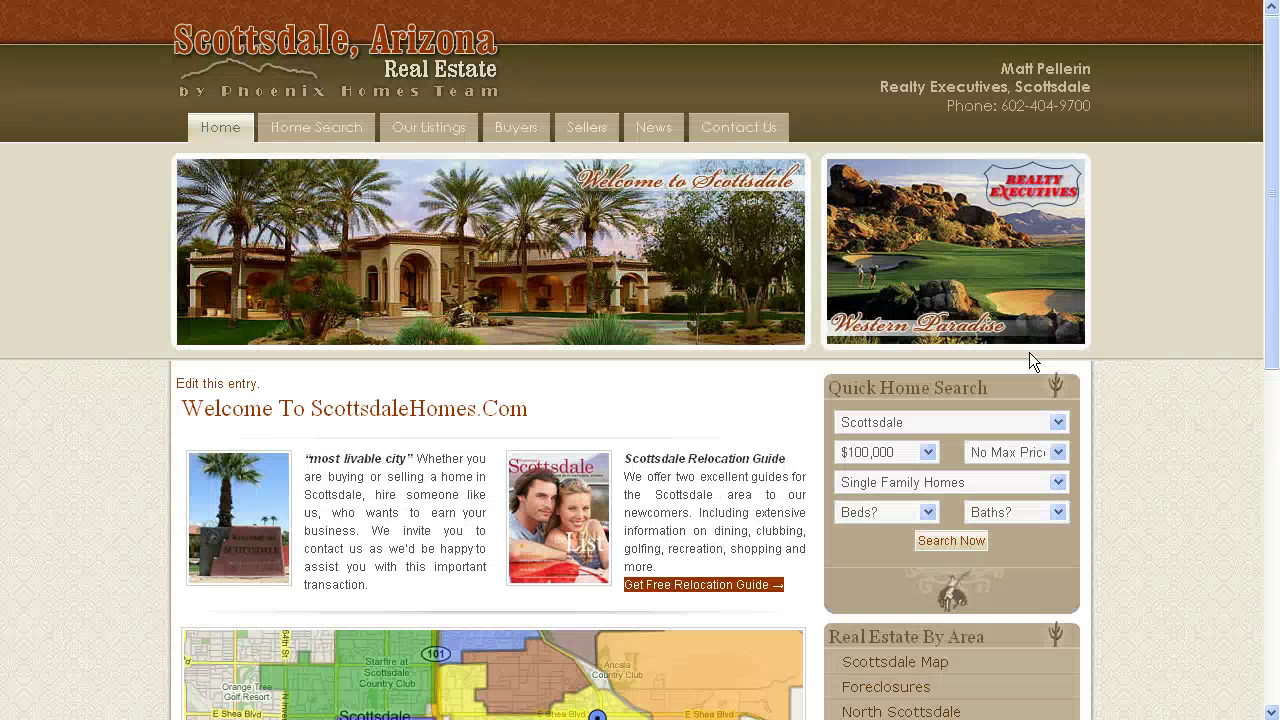
- Open the site's Foreclosures page and scroll to the Home Search box
{"action": "left_click_drag", "start_coordinate": [1263, 155], "coordinate": [1254, 289]}
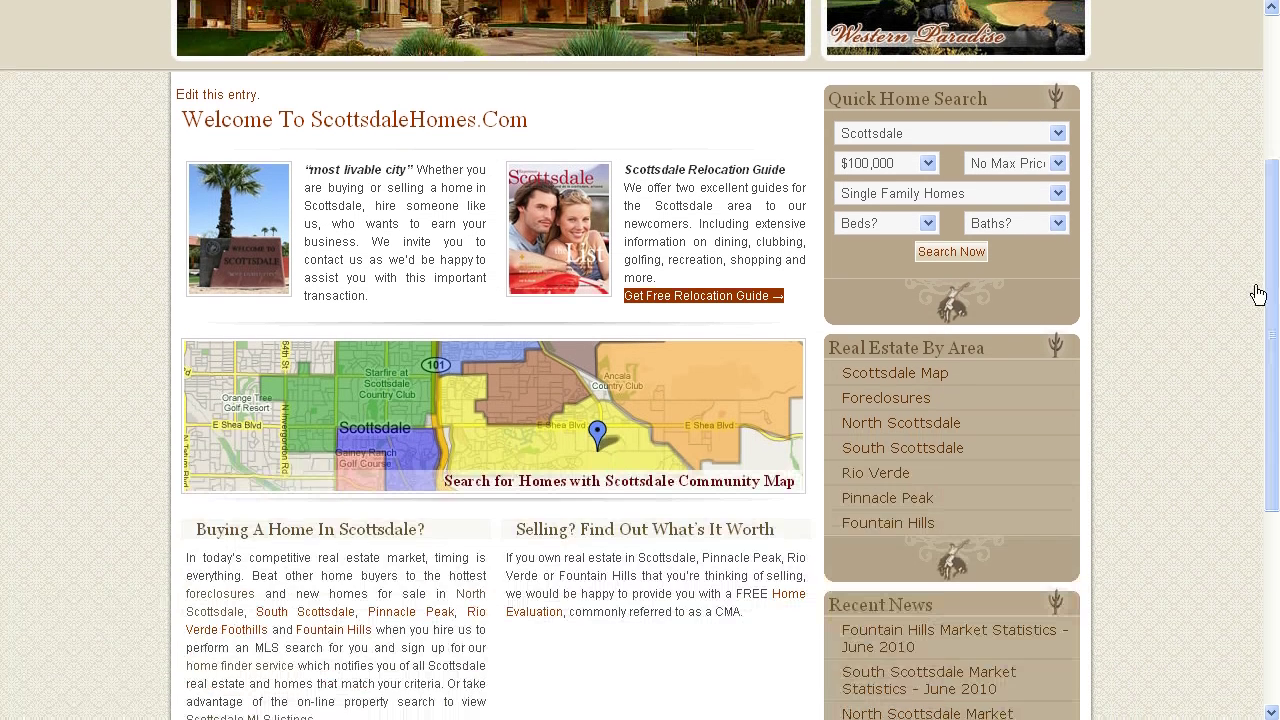
{"action": "left_click", "coordinate": [880, 398]}
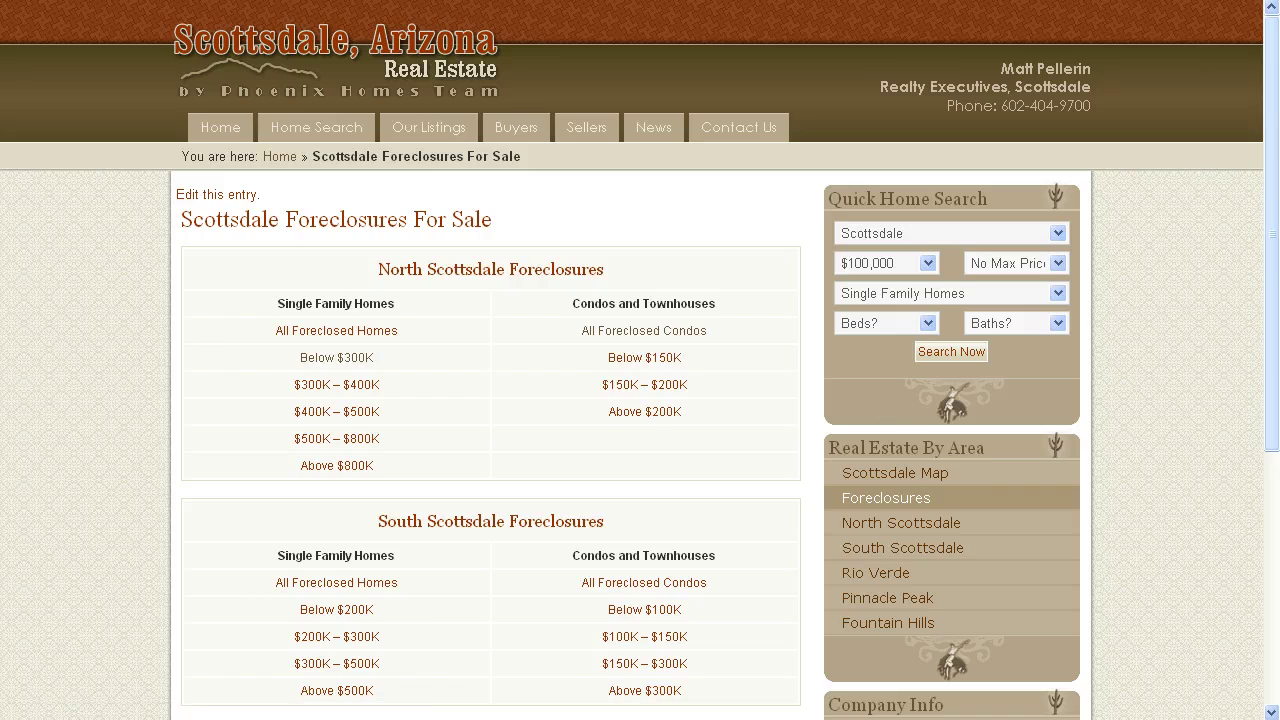
{"action": "scroll", "coordinate": [1243, 280], "scroll_direction": "down", "scroll_amount": 5}
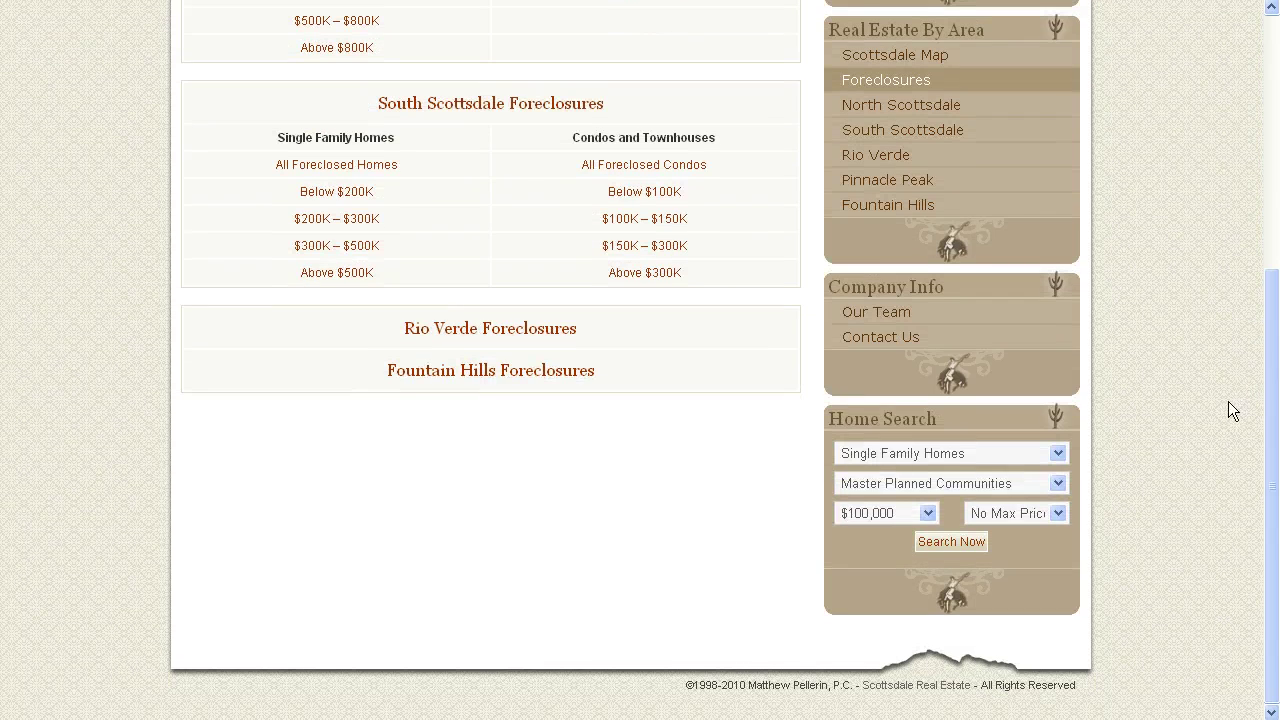
{"action": "left_click_drag", "start_coordinate": [1268, 535], "coordinate": [1265, 305]}
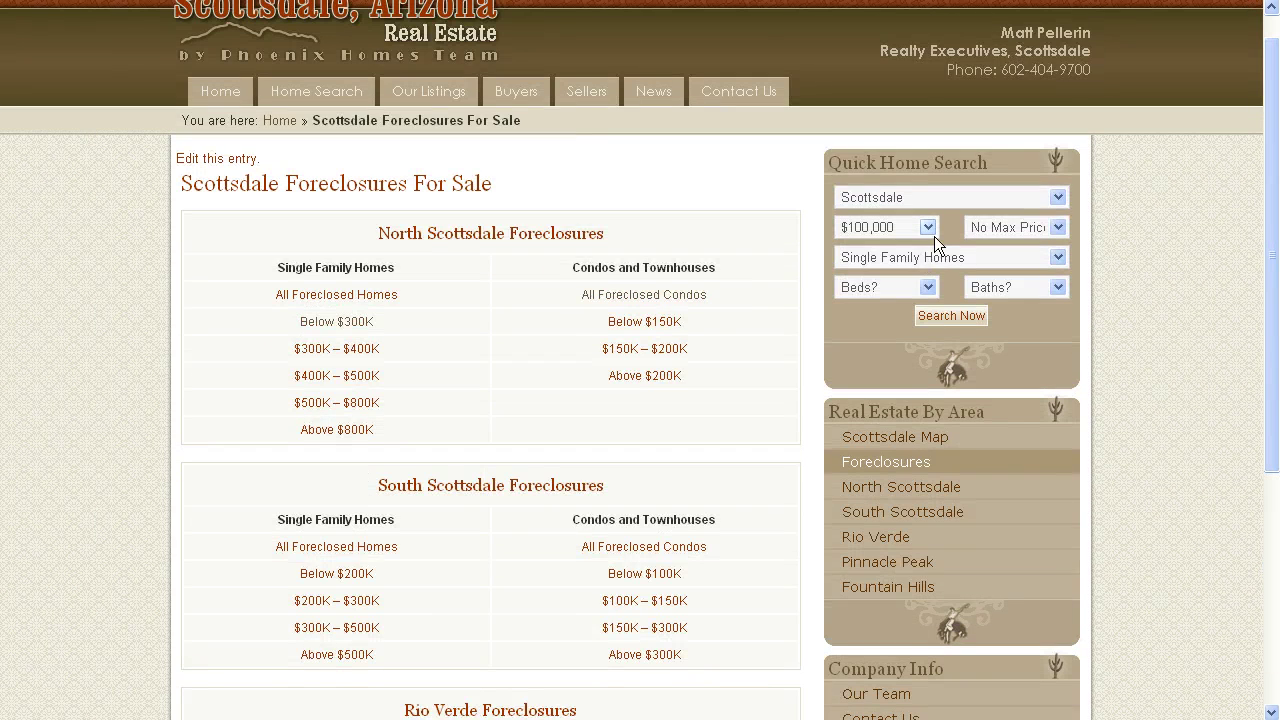
{"action": "left_click_drag", "start_coordinate": [1268, 213], "coordinate": [1268, 442]}
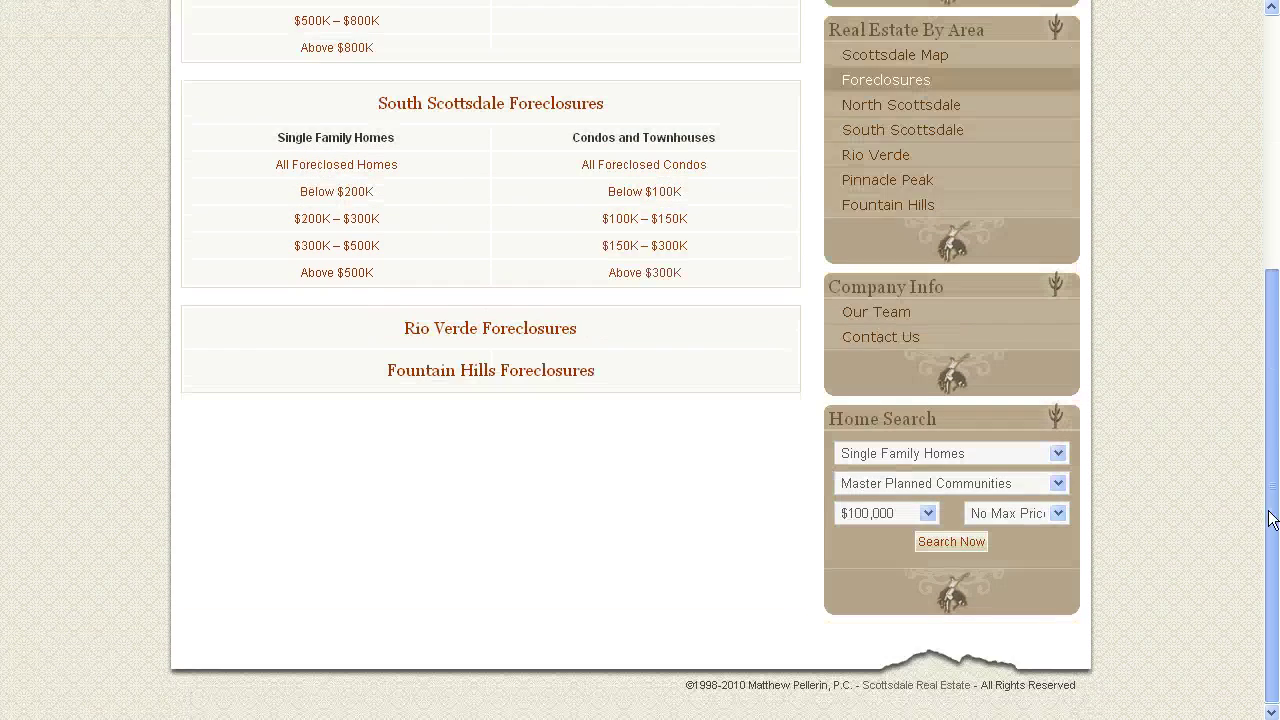
- Keep Single Family Homes and choose McDowell Mountain Ranch as the community
{"action": "left_click", "coordinate": [893, 452]}
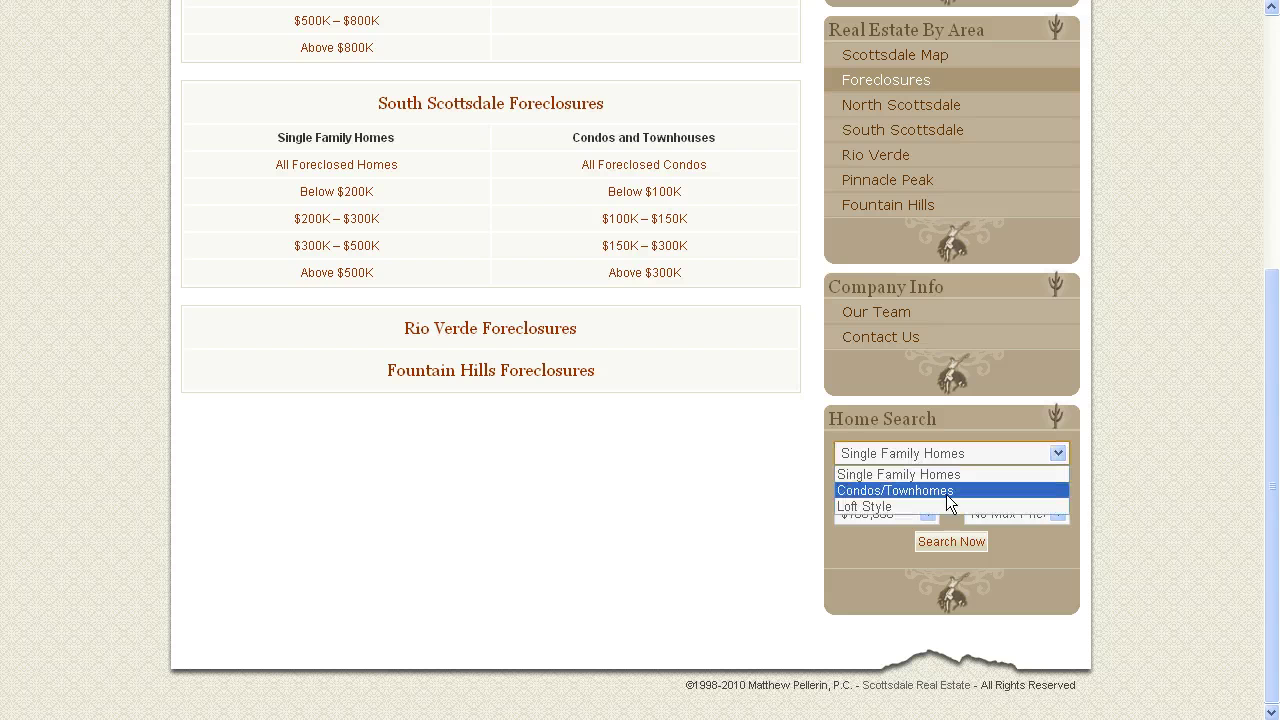
{"action": "left_click", "coordinate": [1121, 495]}
{"action": "left_click", "coordinate": [898, 483]}
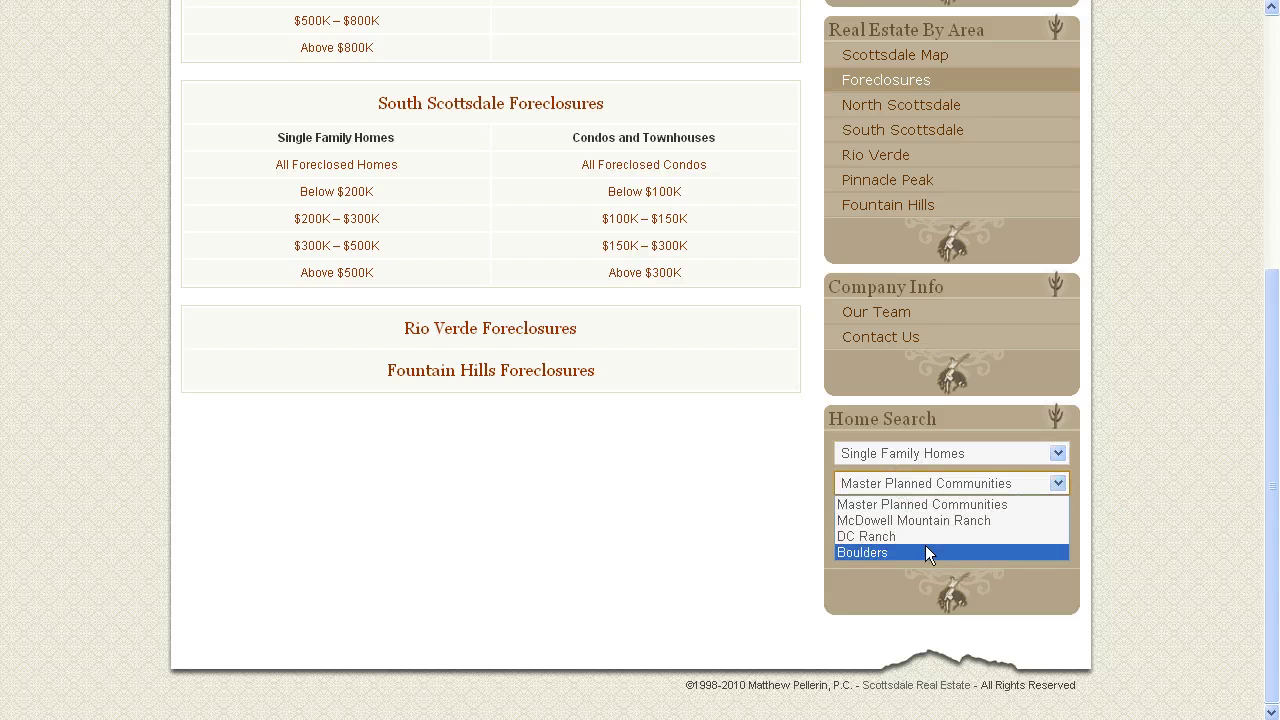
{"action": "left_click", "coordinate": [856, 520]}
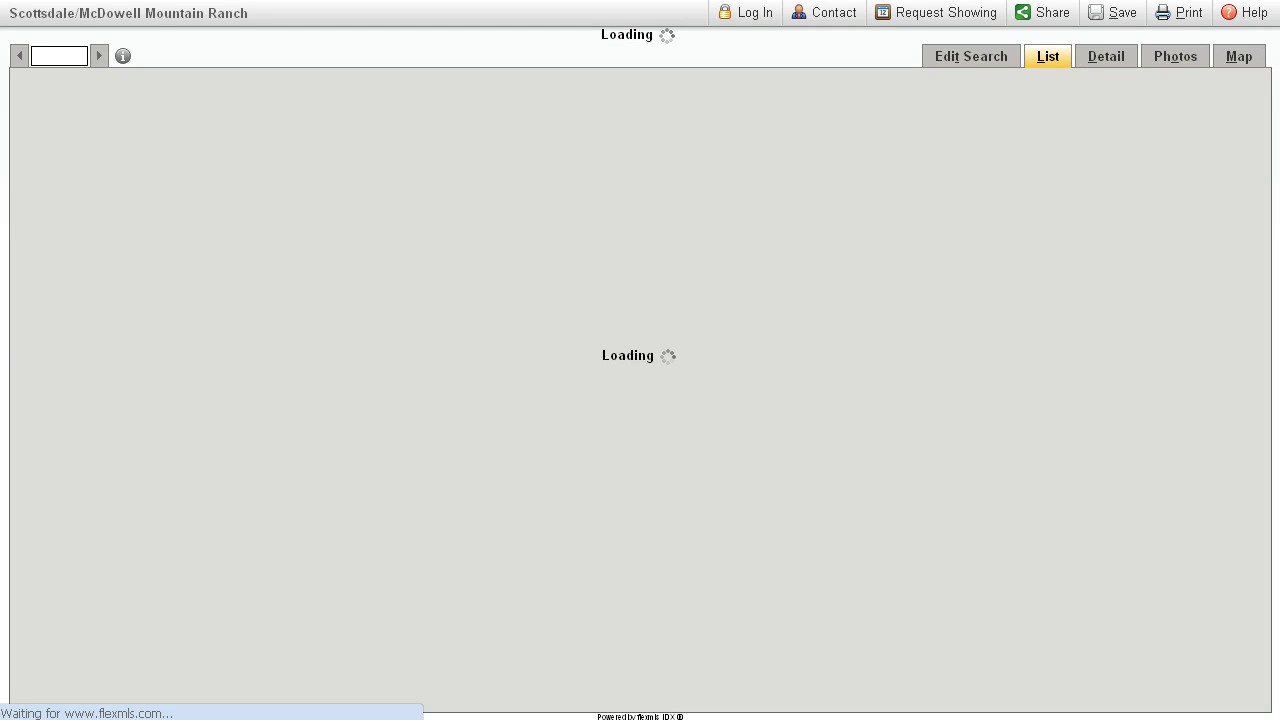
- Highlight the title of the McDowell Mountain Ranch flexmls results page
{"action": "left_click_drag", "start_coordinate": [266, 11], "coordinate": [16, 12]}
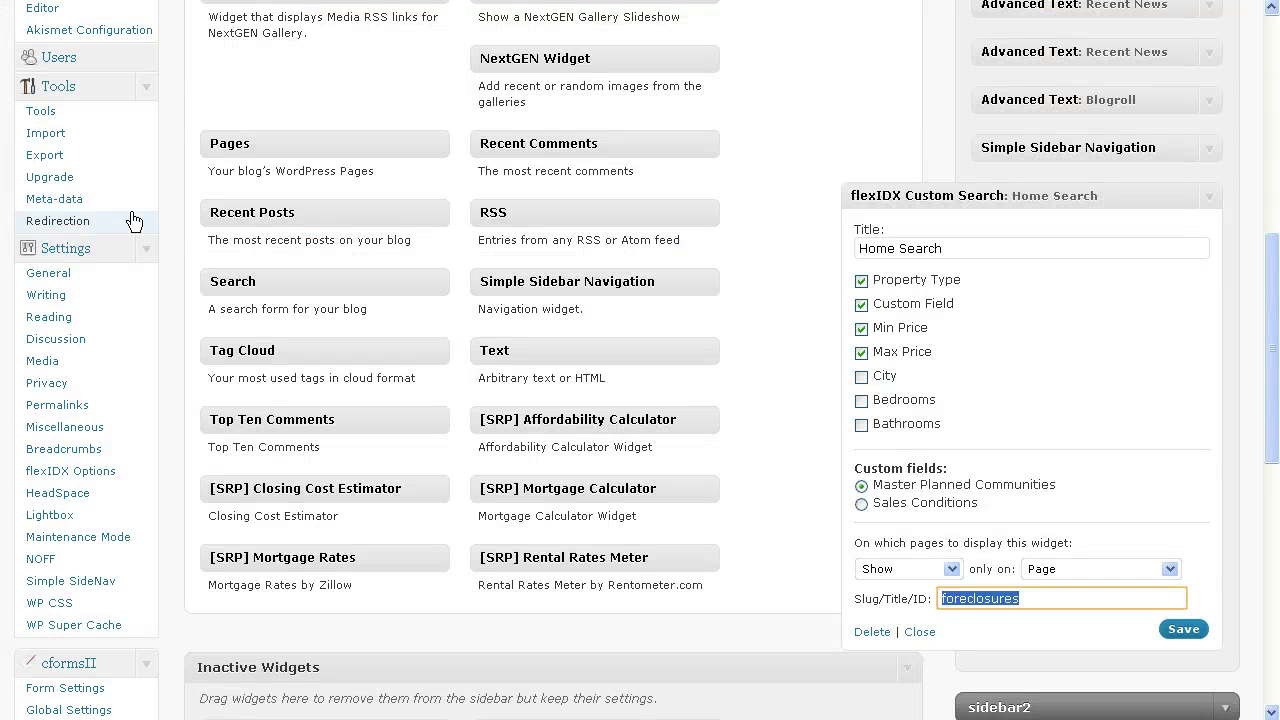
- Open flexIDX Options and keep the Set Minimum Price dropdown at $100,000
{"action": "left_click", "coordinate": [74, 476]}
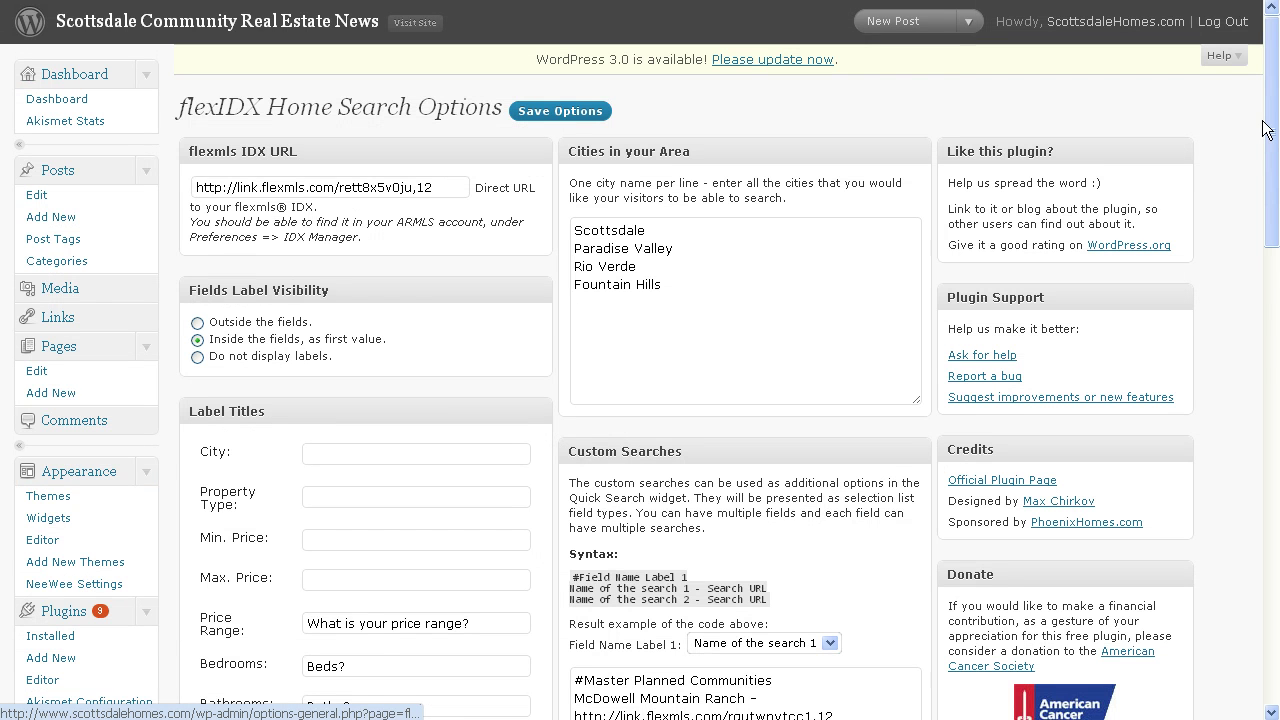
{"action": "left_click_drag", "start_coordinate": [1270, 126], "coordinate": [1270, 256]}
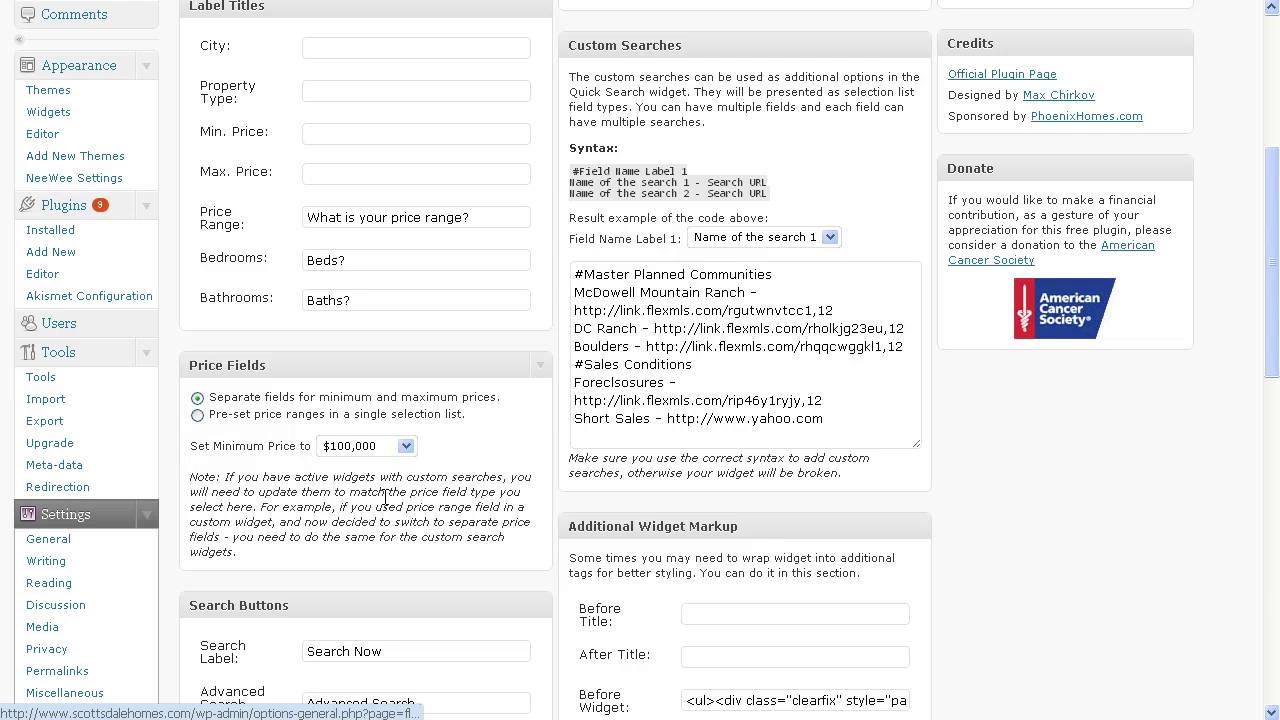
{"action": "left_click", "coordinate": [397, 446]}
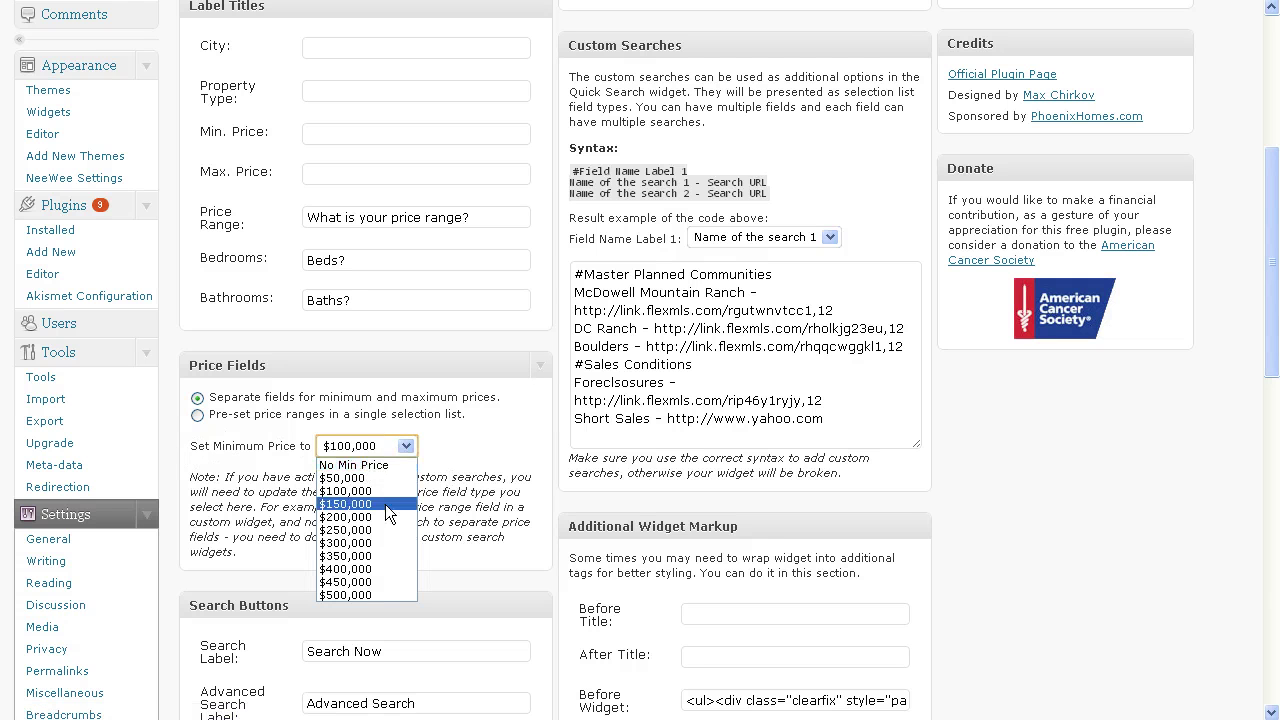
{"action": "left_click", "coordinate": [440, 468]}
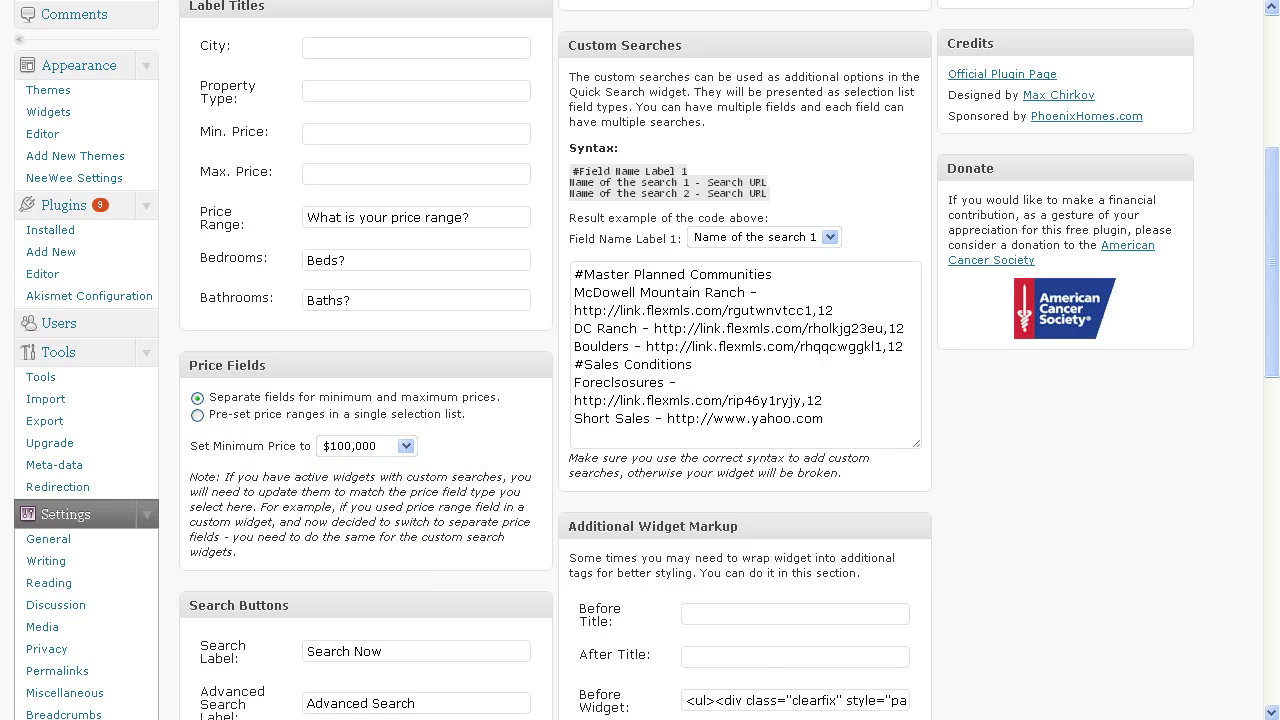
{"action": "scroll", "coordinate": [1251, 246], "scroll_direction": "down", "scroll_amount": 2}
{"action": "scroll", "coordinate": [1254, 194], "scroll_direction": "up", "scroll_amount": 3}
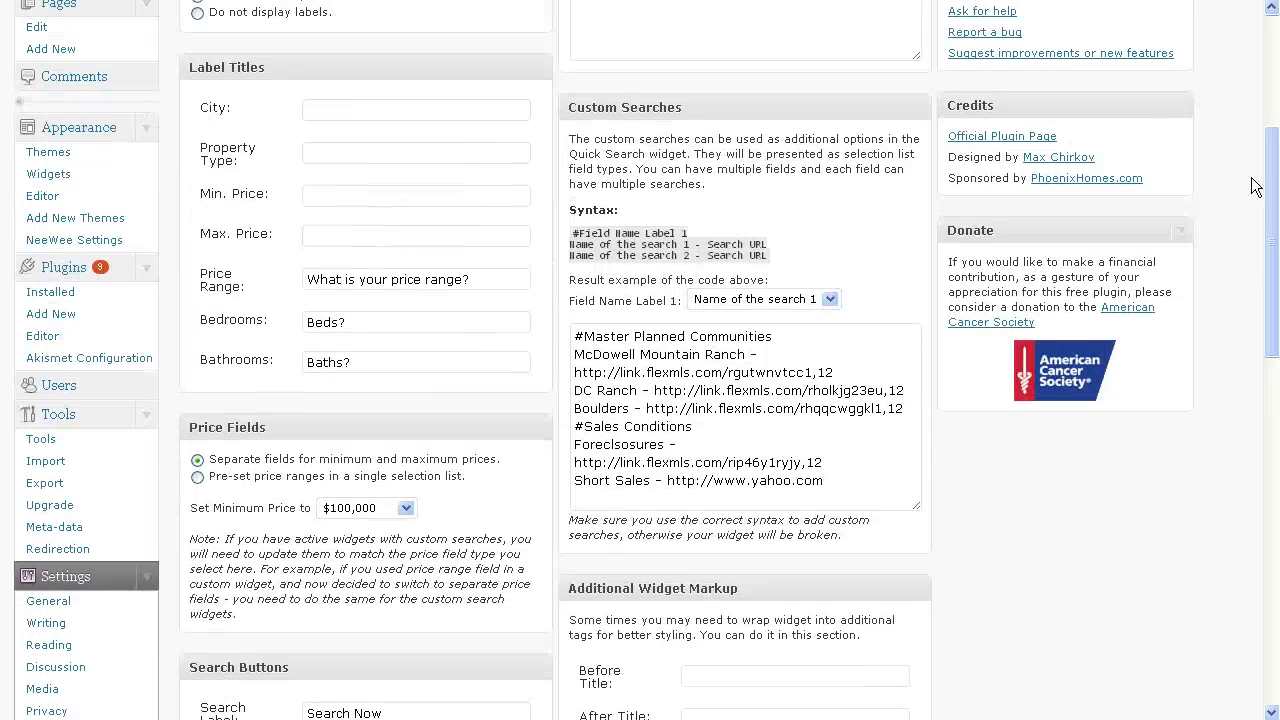